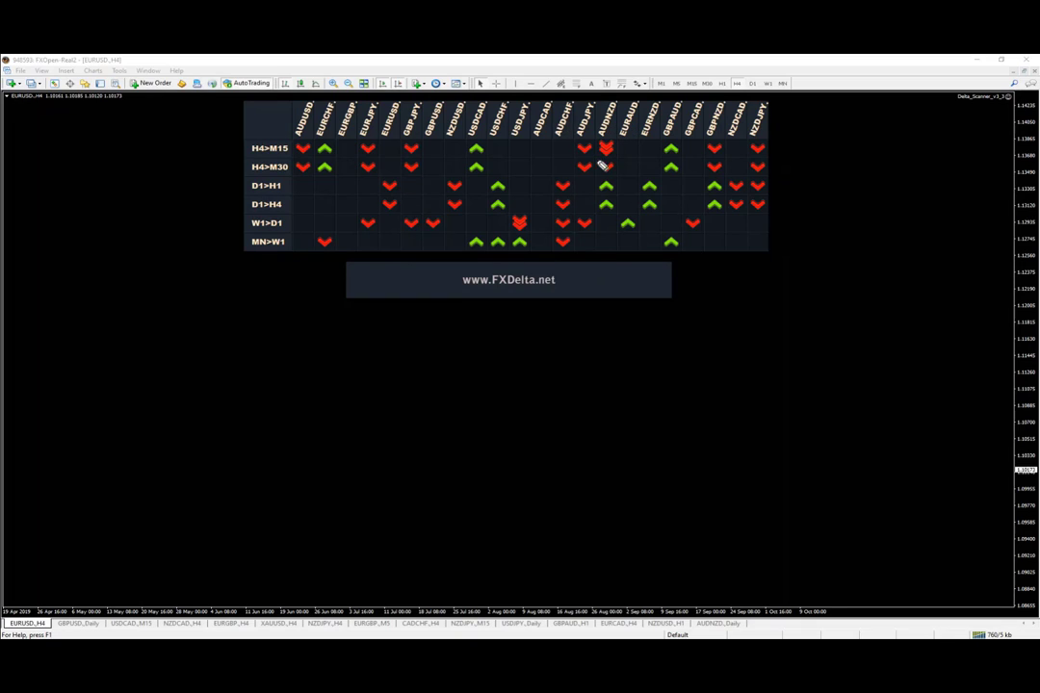
Circle the green arrow and underline the D1>H4 scanner row, then clear the pen marks
mouse_move(618, 202)
left_mouse_down()
mouse_move(599, 202)
mouse_move(622, 206)
left_mouse_up()
left_click_drag(250, 210, 284, 210)
key("Escape")
left_click(720, 623)
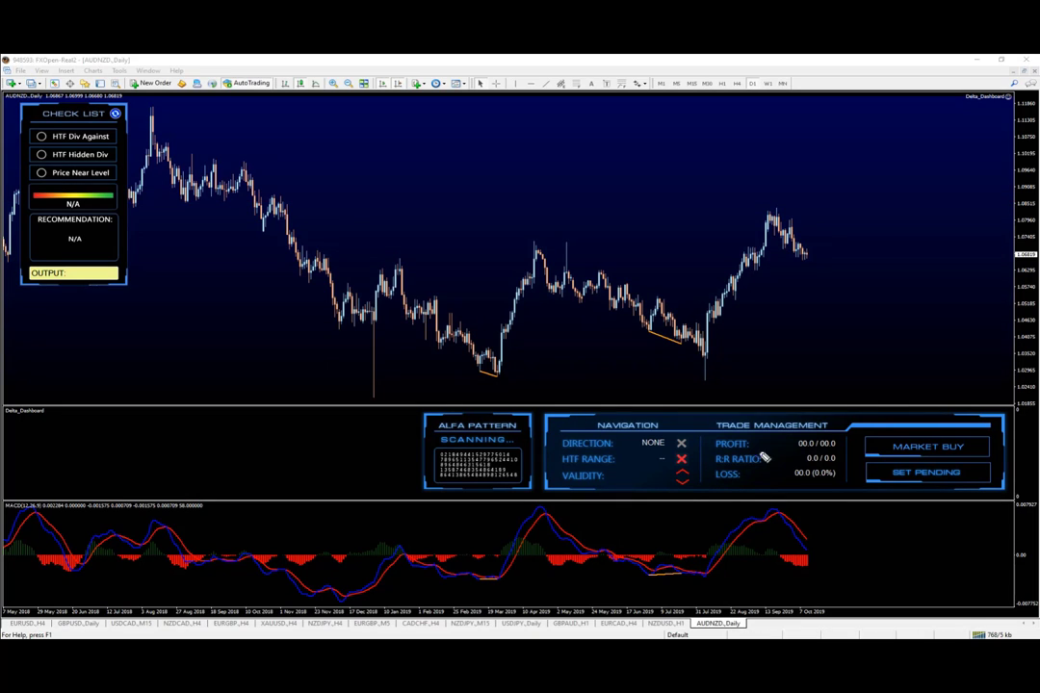
mouse_move(745, 505)
left_mouse_down()
mouse_move(739, 568)
mouse_move(831, 525)
mouse_move(701, 501)
left_mouse_up()
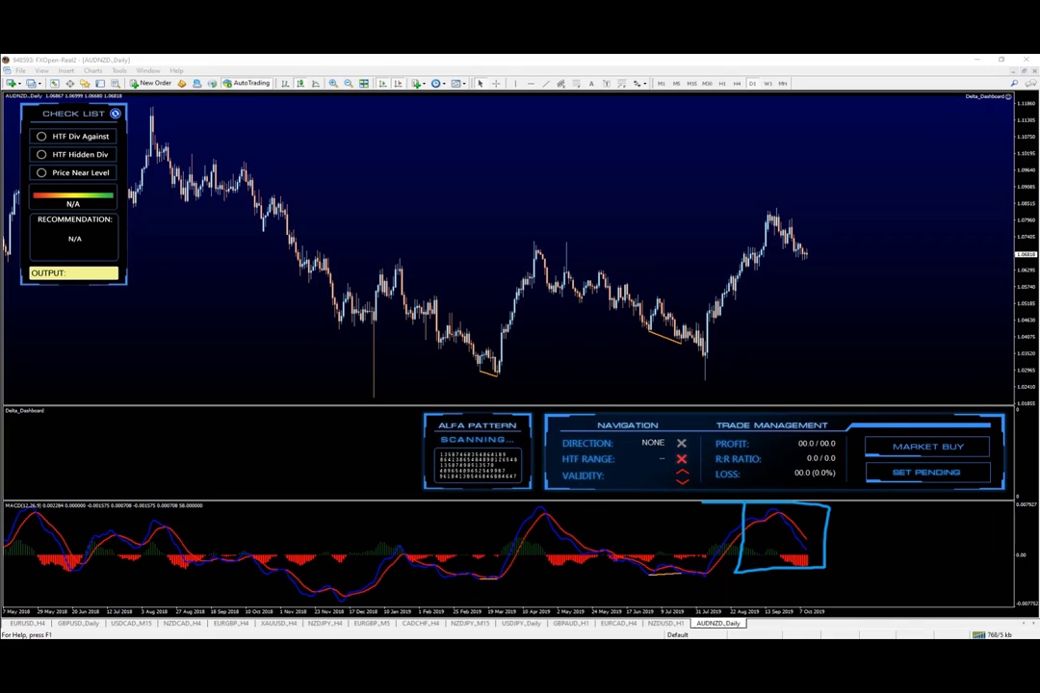
key("Escape")
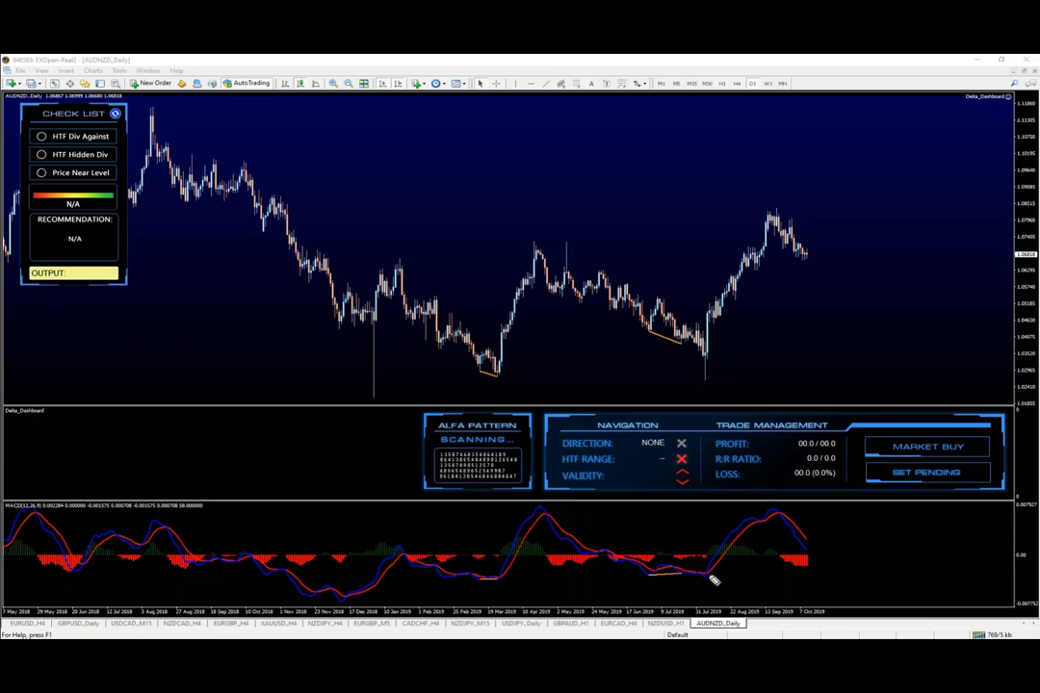
mouse_move(706, 383)
left_mouse_down()
mouse_move(776, 337)
mouse_move(819, 284)
left_mouse_up()
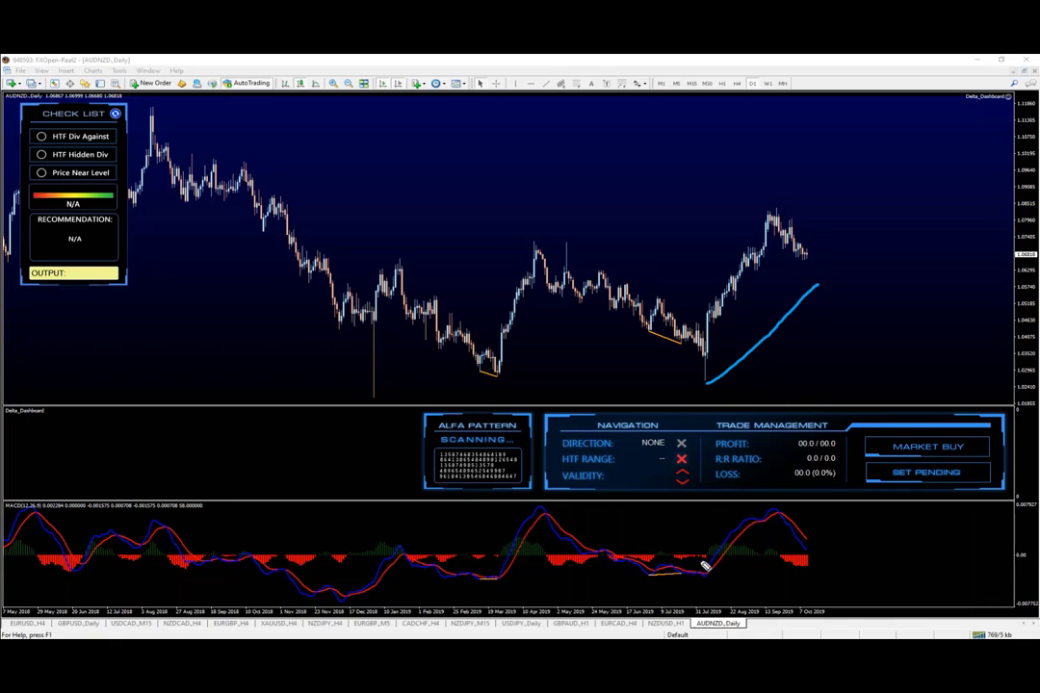
left_click_drag(706, 559, 799, 570)
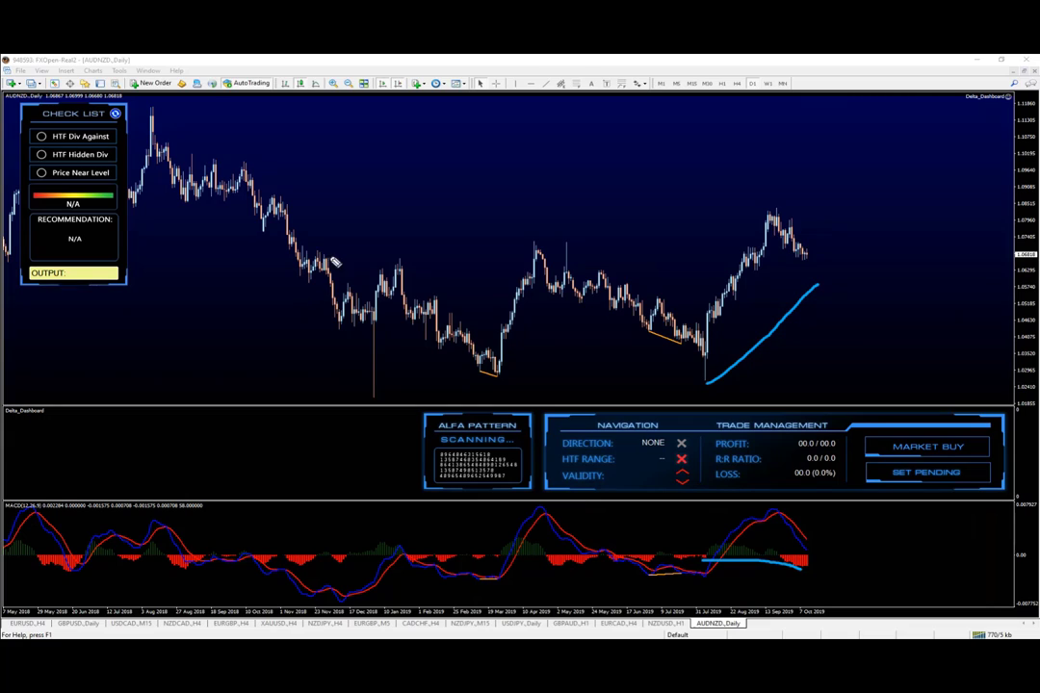
key("ctrl+z")
key("ctrl+z")
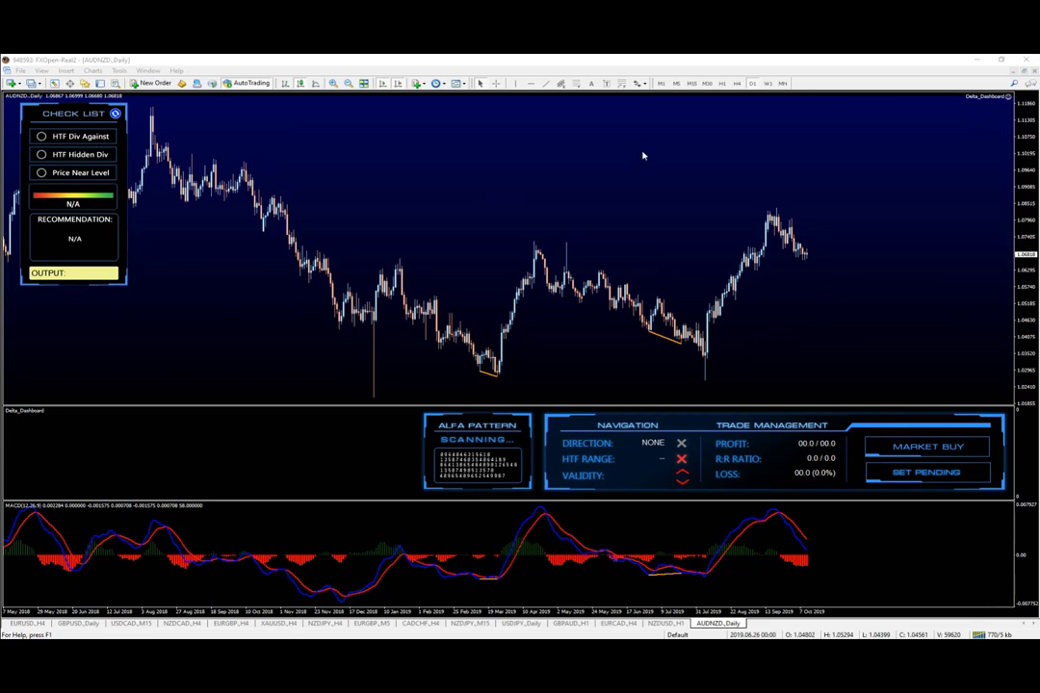
left_click(576, 83)
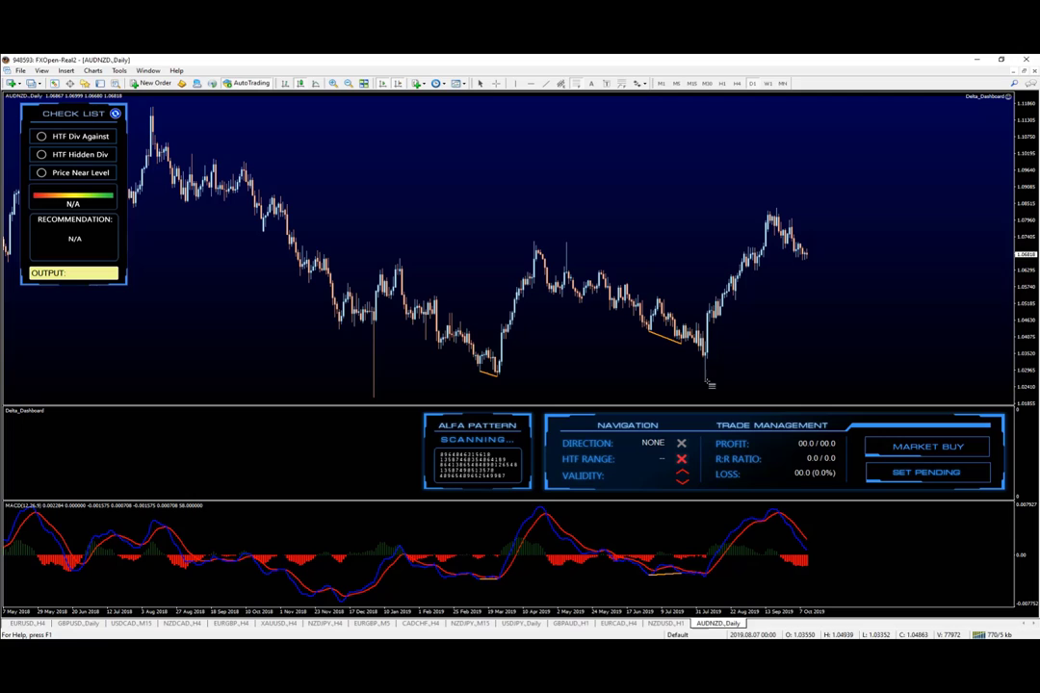
Stretch a Fibonacci retracement over the July–September rally and add a horizontal line at its 38.2 level
mouse_move(706, 379)
left_mouse_down()
mouse_move(852, 206)
mouse_move(844, 207)
left_mouse_up()
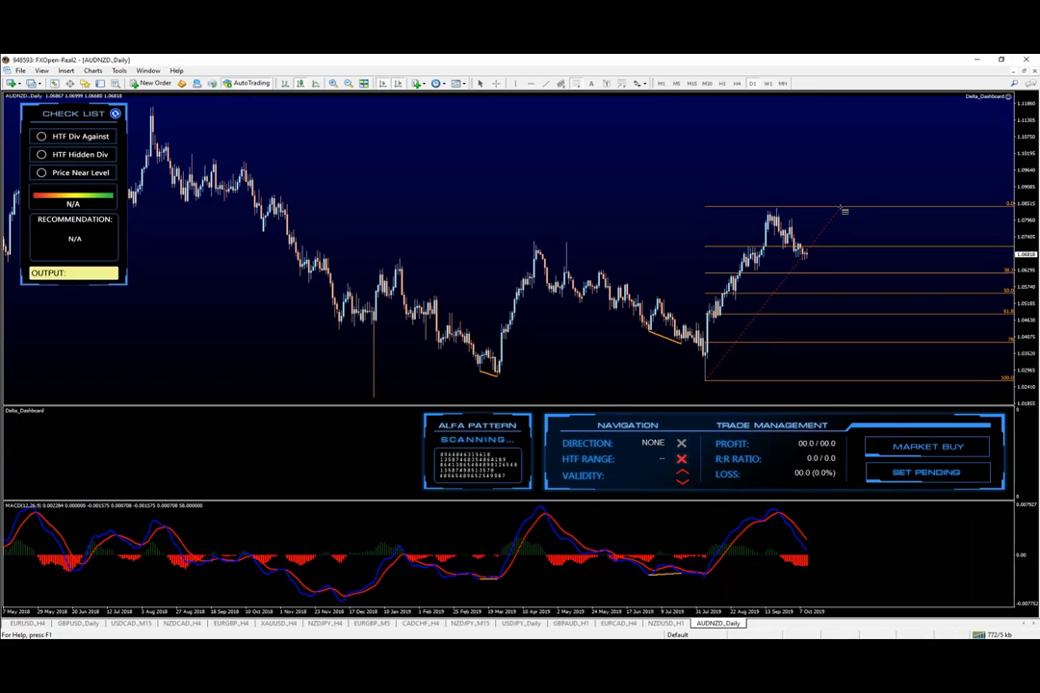
middle_click(848, 247)
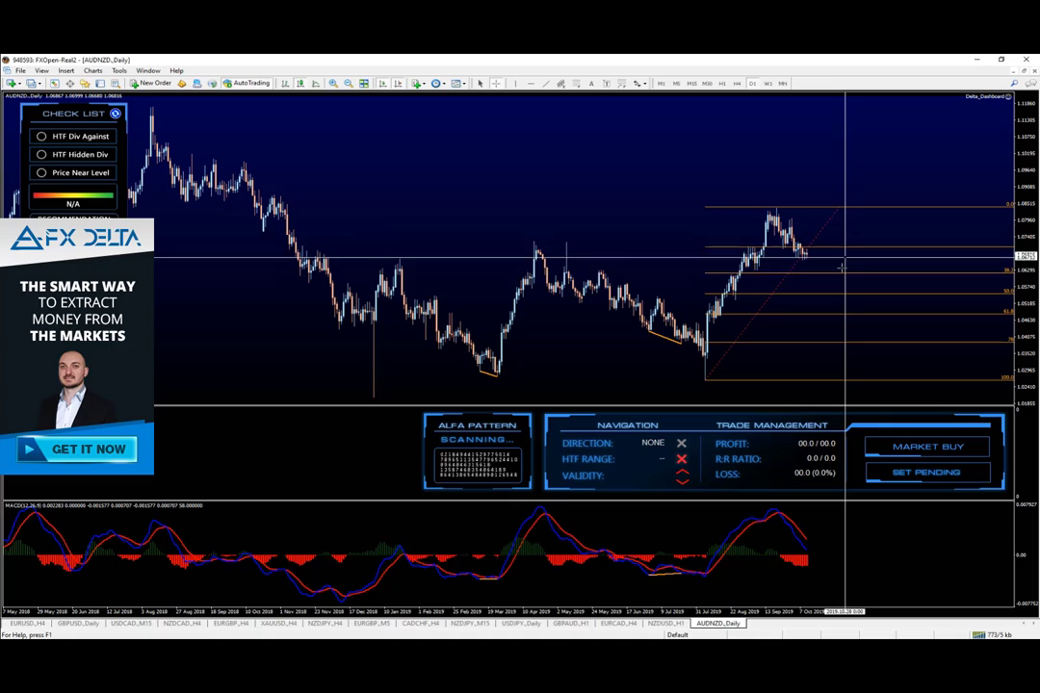
key("Escape")
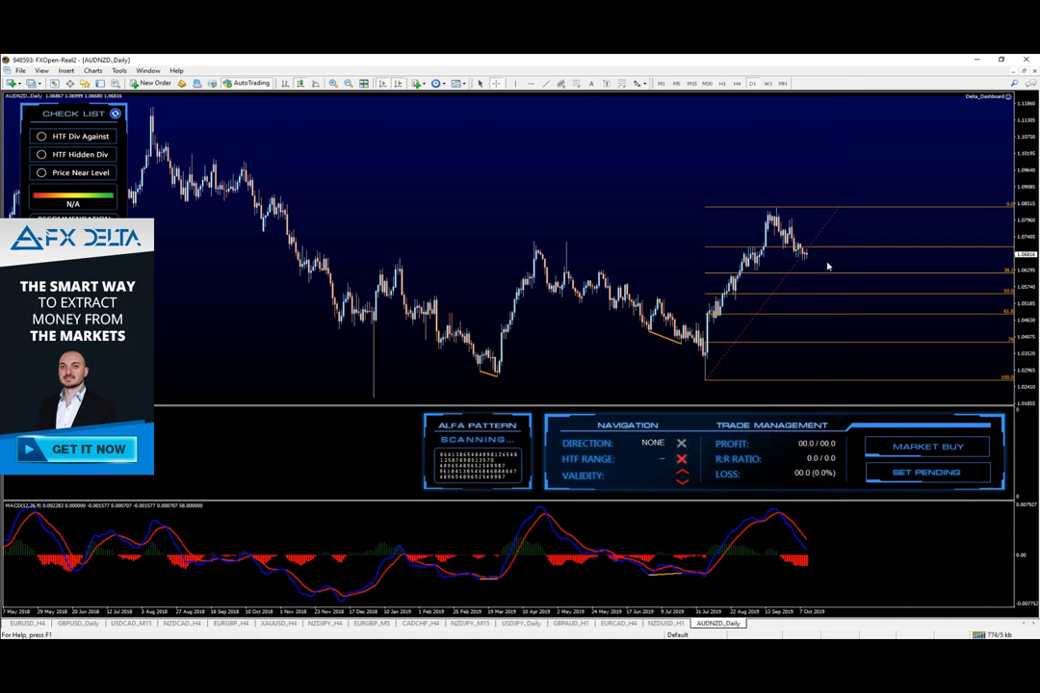
left_click(913, 274)
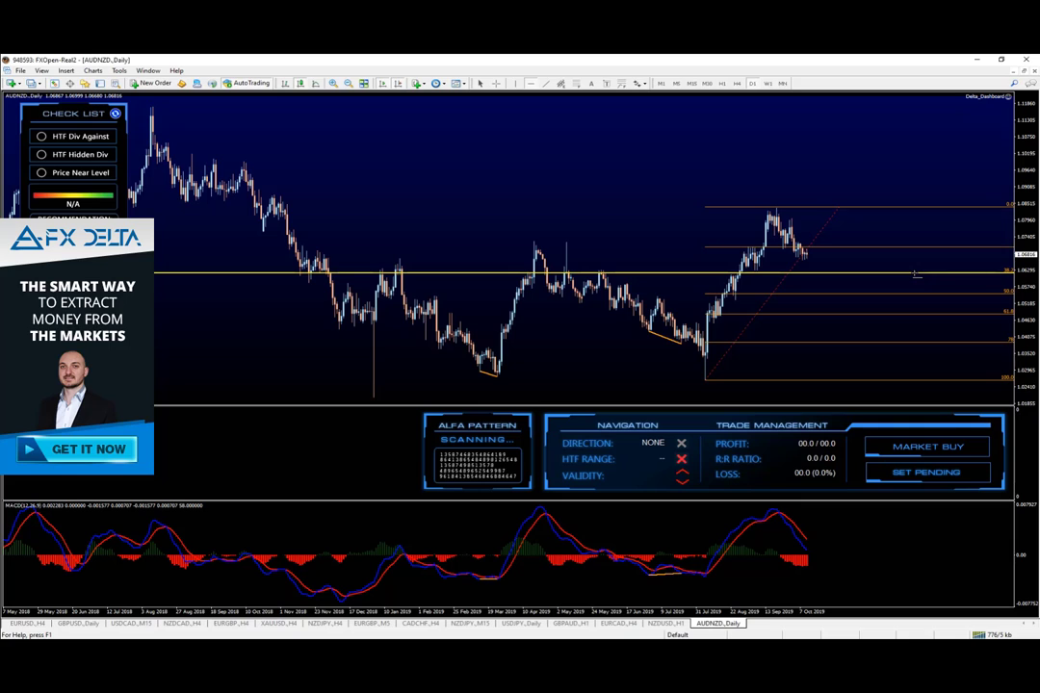
Delete the temporary Fibonacci retracement, keeping the horizontal level near 1.063
right_click(839, 215)
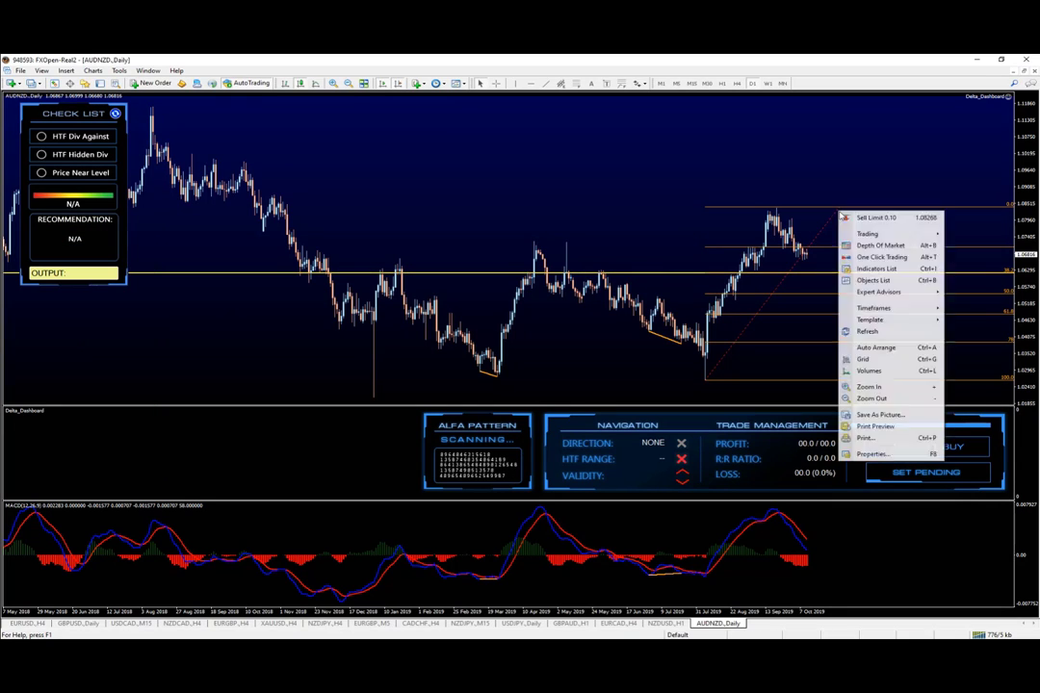
left_click(831, 211)
right_click(841, 208)
left_click(865, 247)
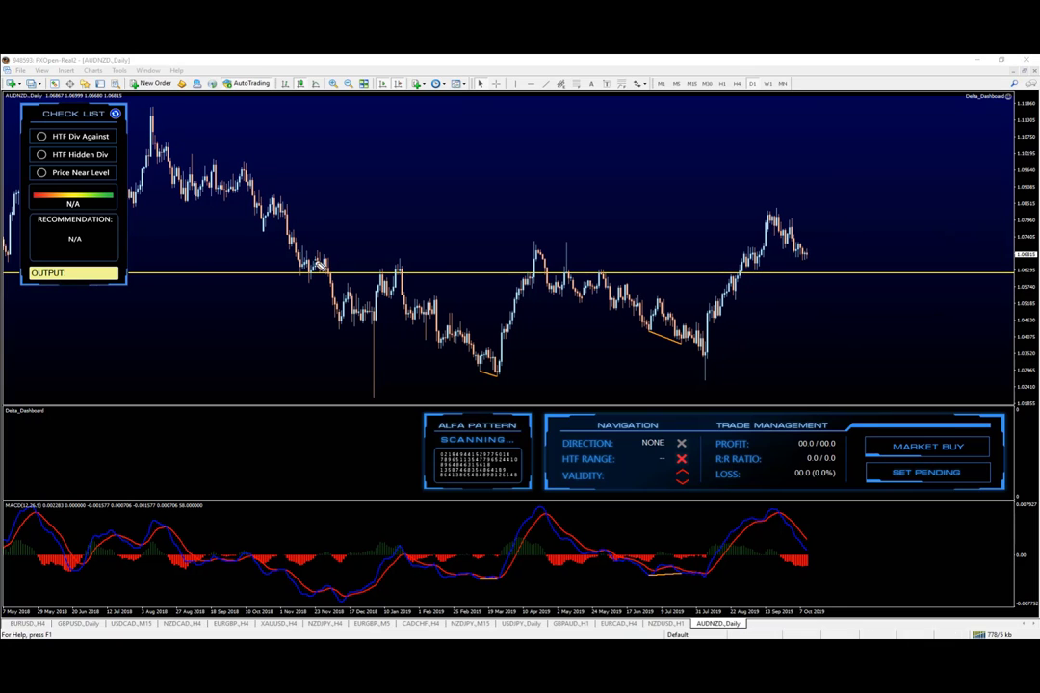
Mark the earlier and recent touches of the level, then add a second horizontal line near 1.066
left_click_drag(300, 259, 404, 272)
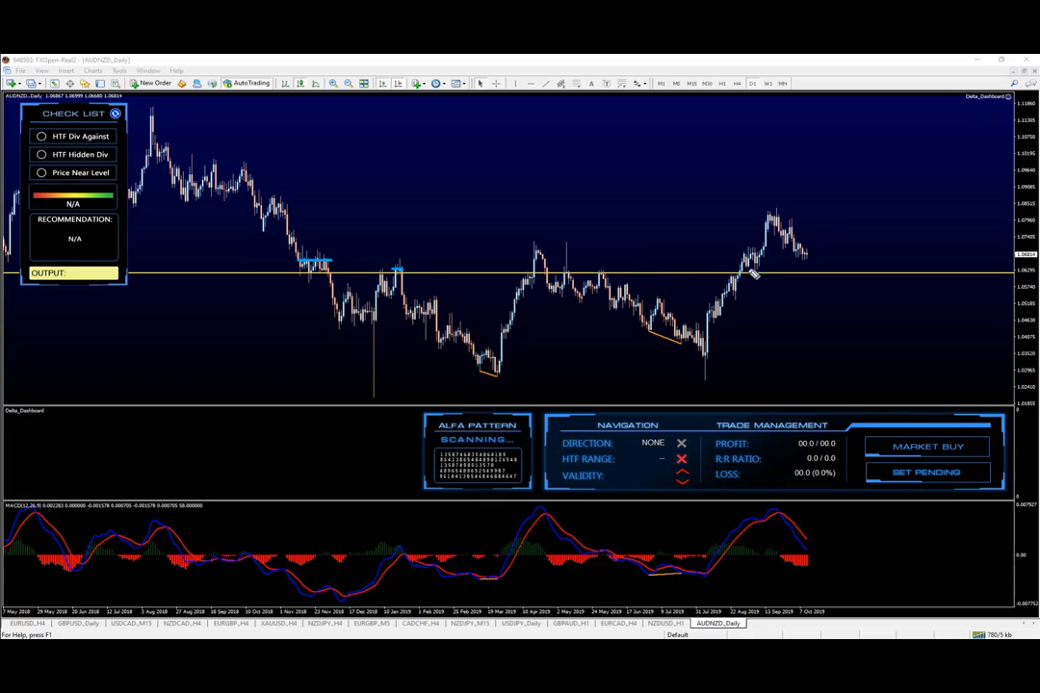
left_click_drag(739, 254, 762, 258)
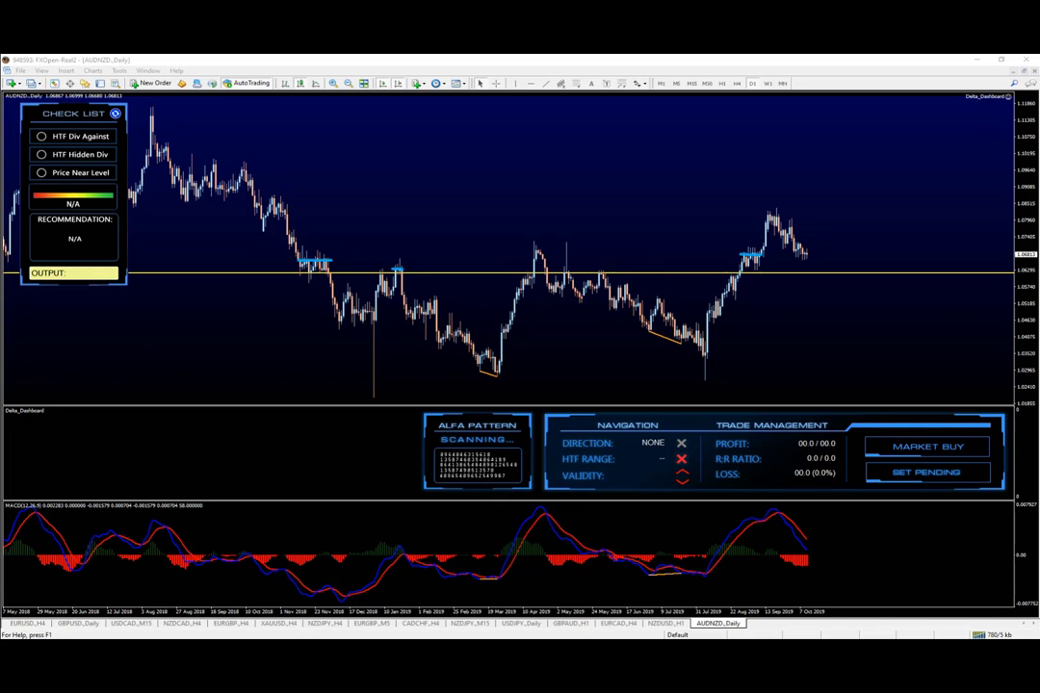
left_click(473, 221)
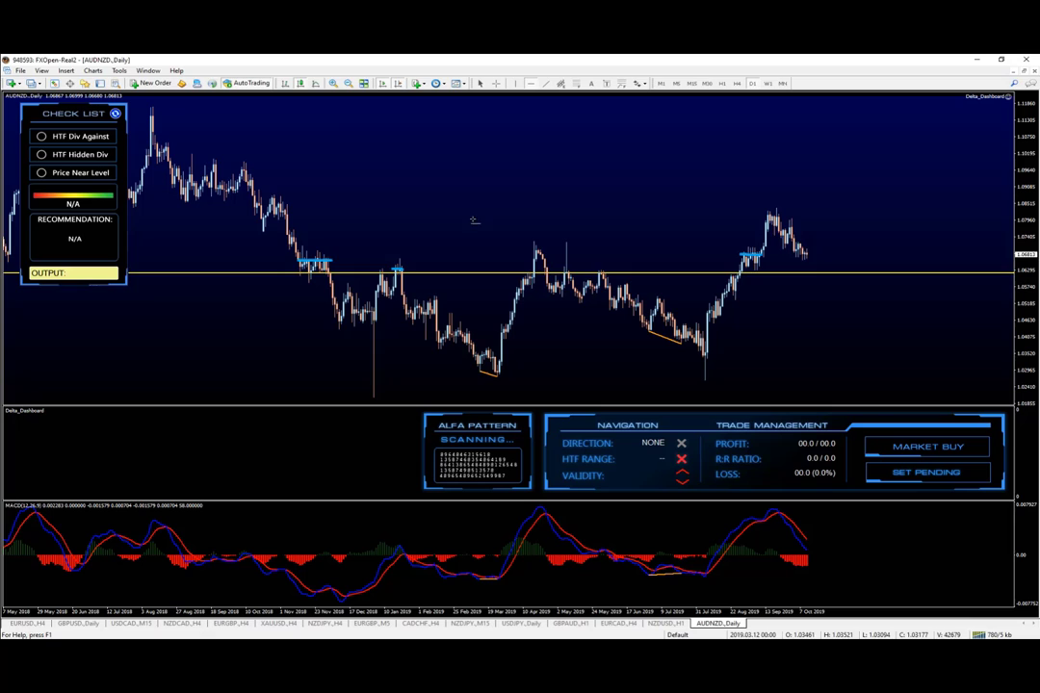
left_click(423, 270)
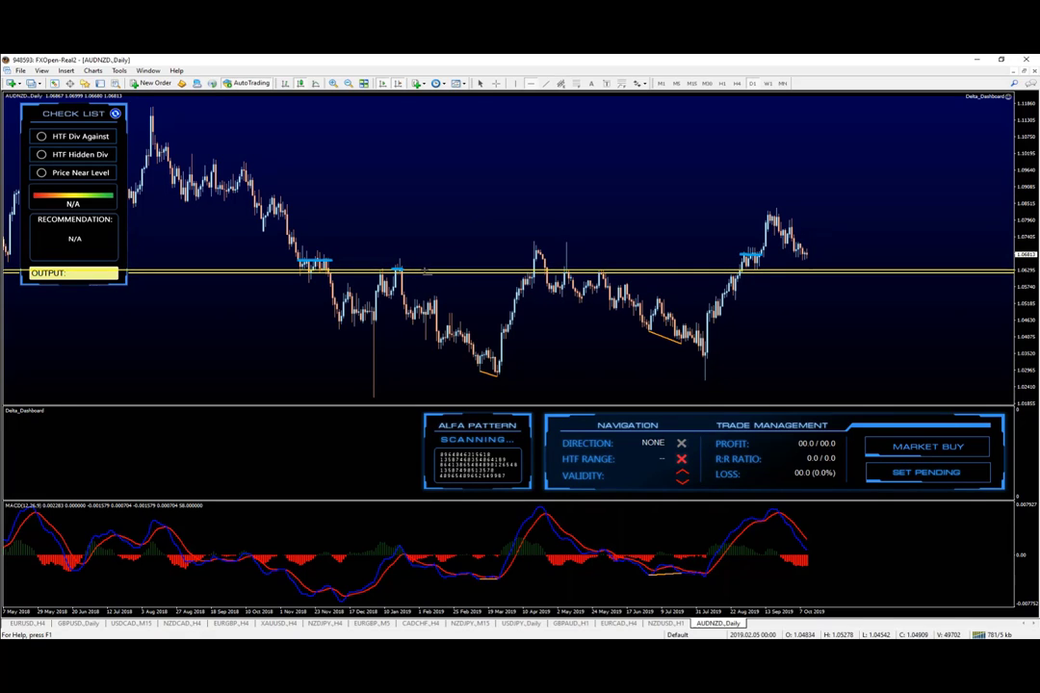
mouse_move(428, 274)
left_mouse_down()
mouse_move(441, 257)
mouse_move(428, 267)
left_mouse_up()
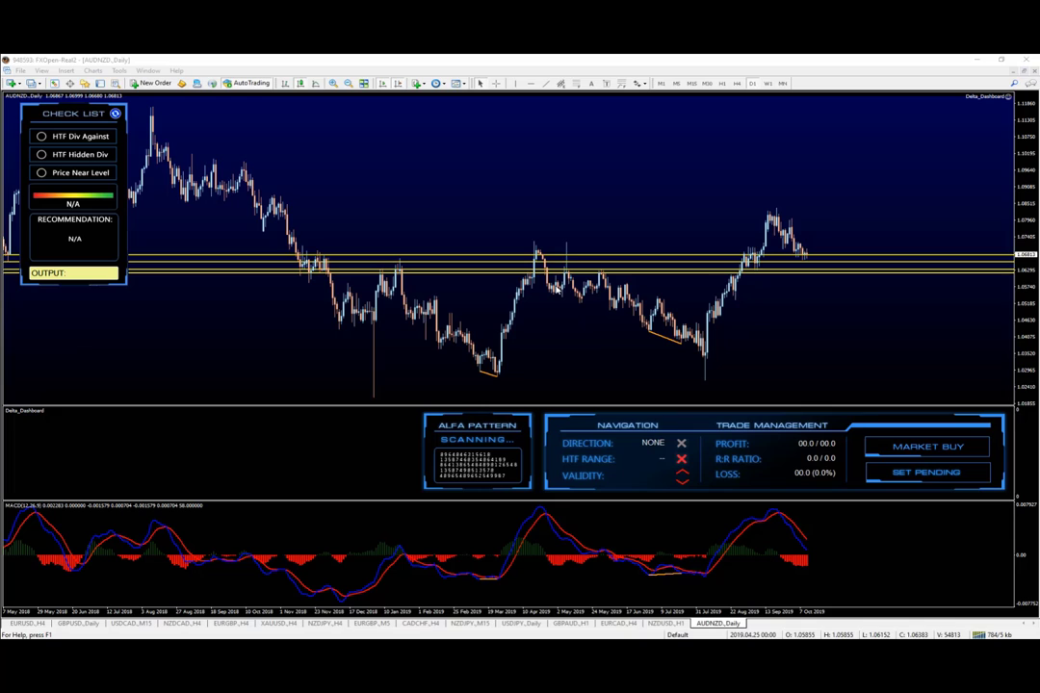
Delete the selected lower level line, then select the upper yellow line
left_click(760, 278)
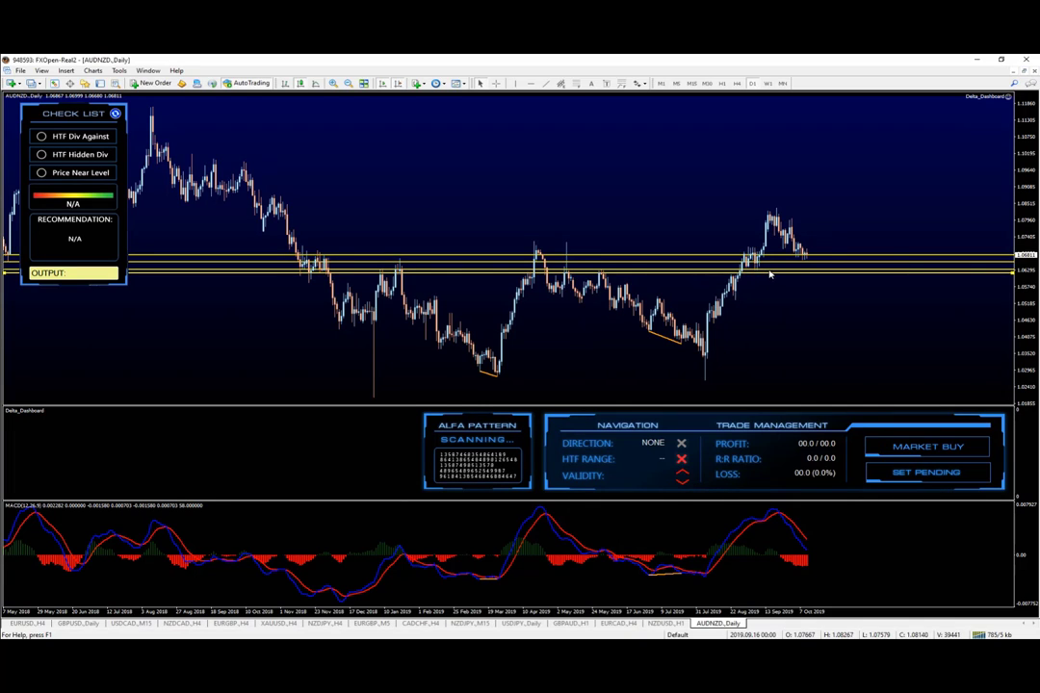
right_click(760, 278)
left_click(823, 332)
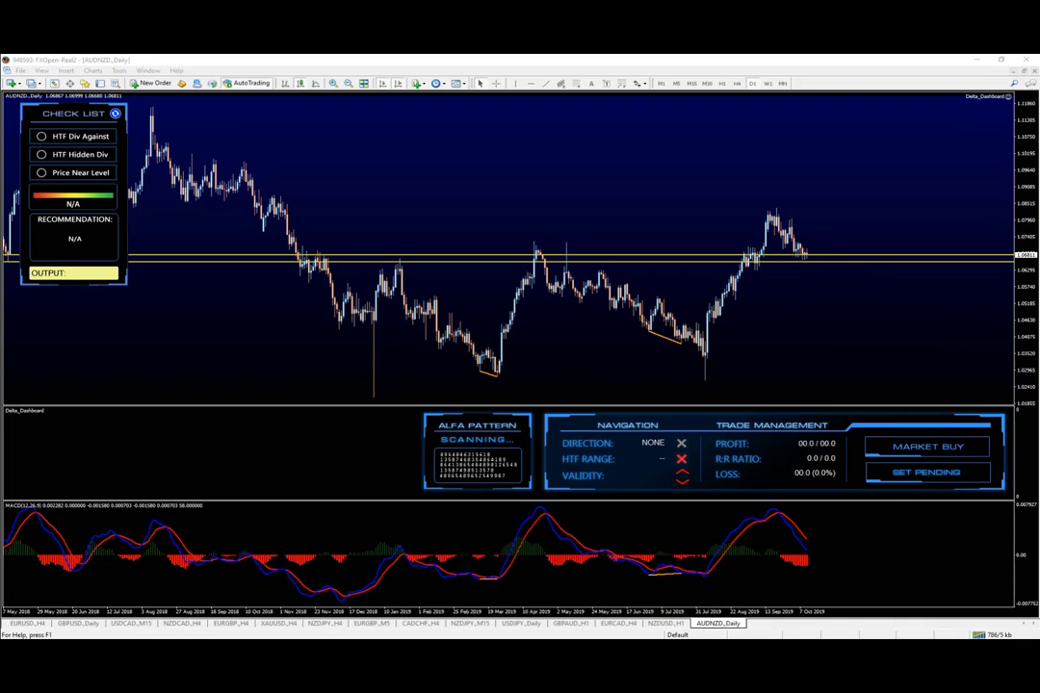
left_click(802, 256)
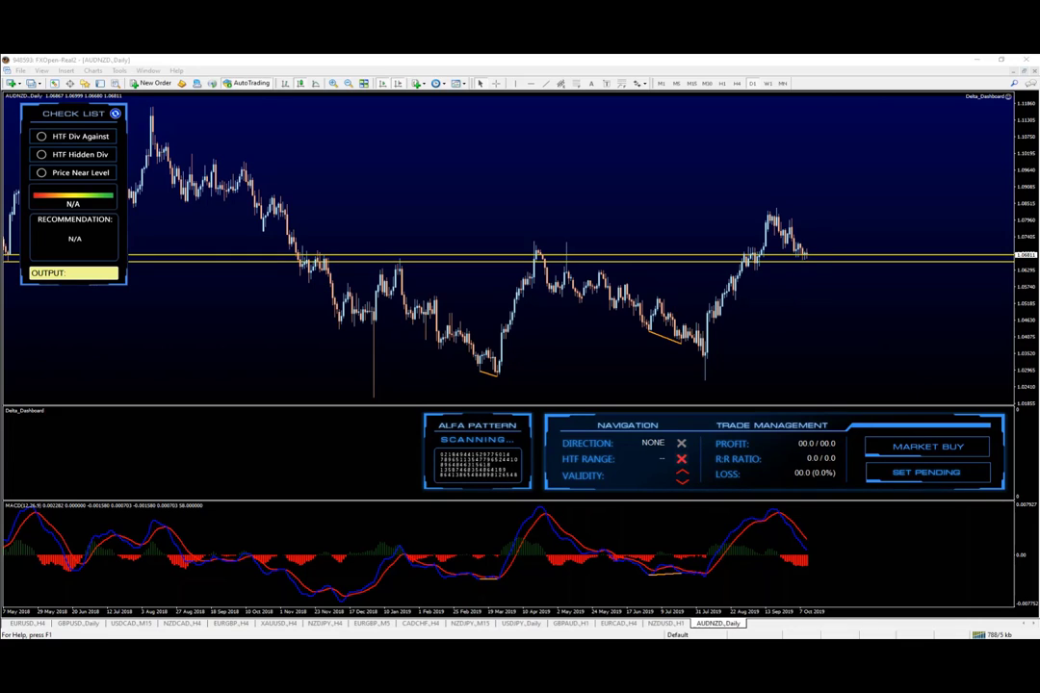
Switch AUDNZD to H4 and mark rising MACD lows against falling price lows
left_click(484, 223)
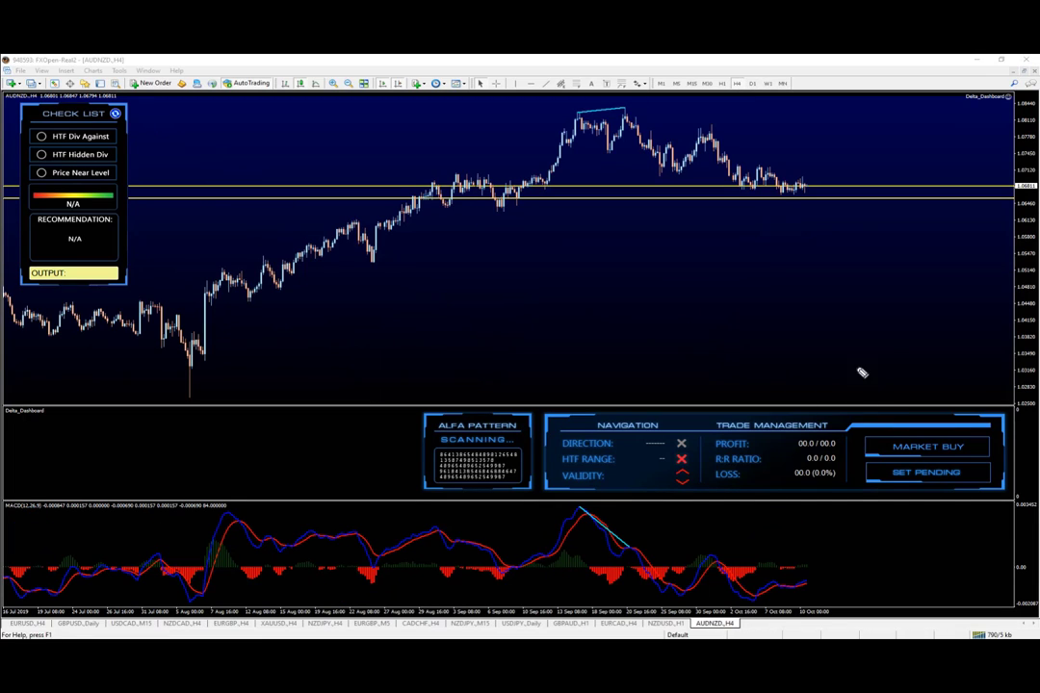
left_click_drag(753, 608, 814, 587)
left_click_drag(743, 196, 790, 207)
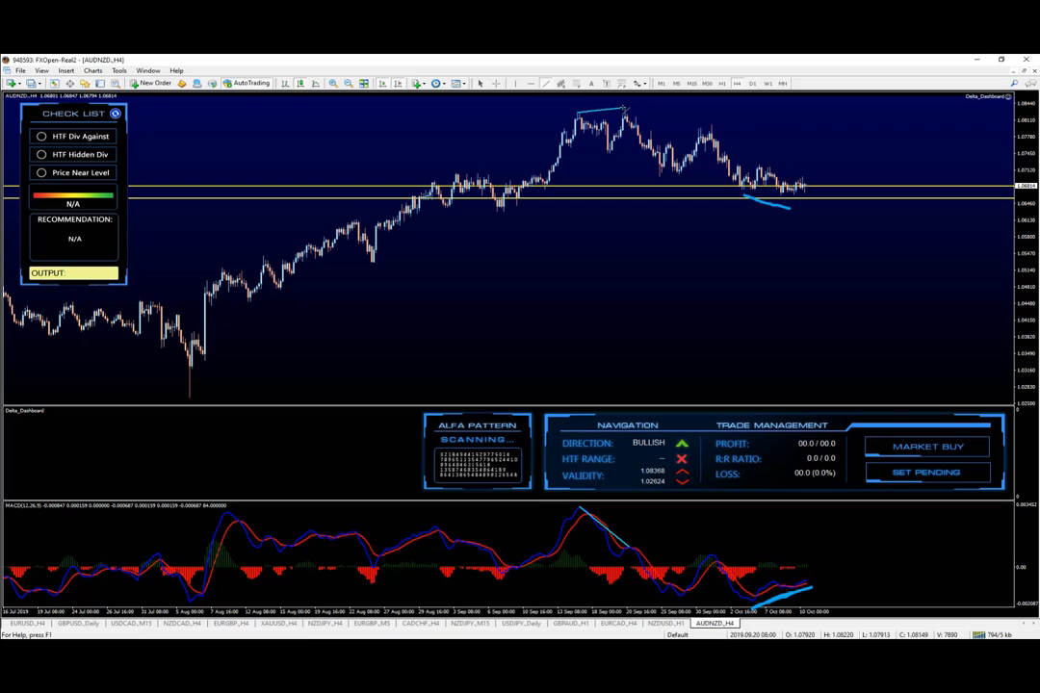
Draw parallel upper and lower trendlines forming a descending channel over the pullback
left_click_drag(624, 110, 890, 161)
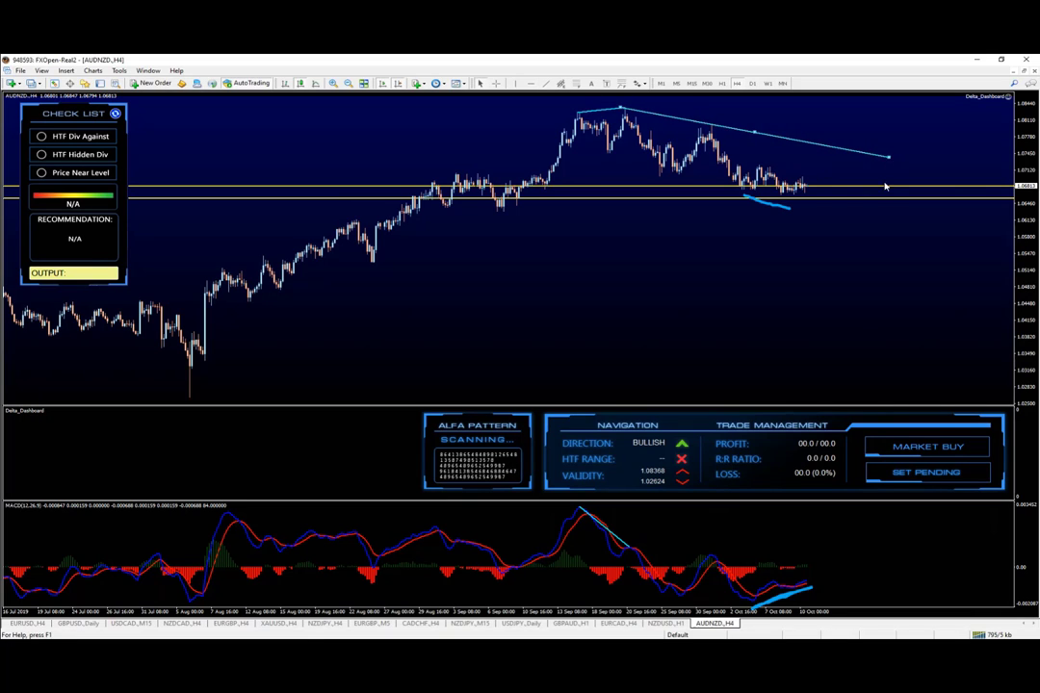
mouse_move(624, 172)
left_mouse_down()
mouse_move(884, 229)
mouse_move(827, 222)
mouse_move(922, 221)
left_mouse_up()
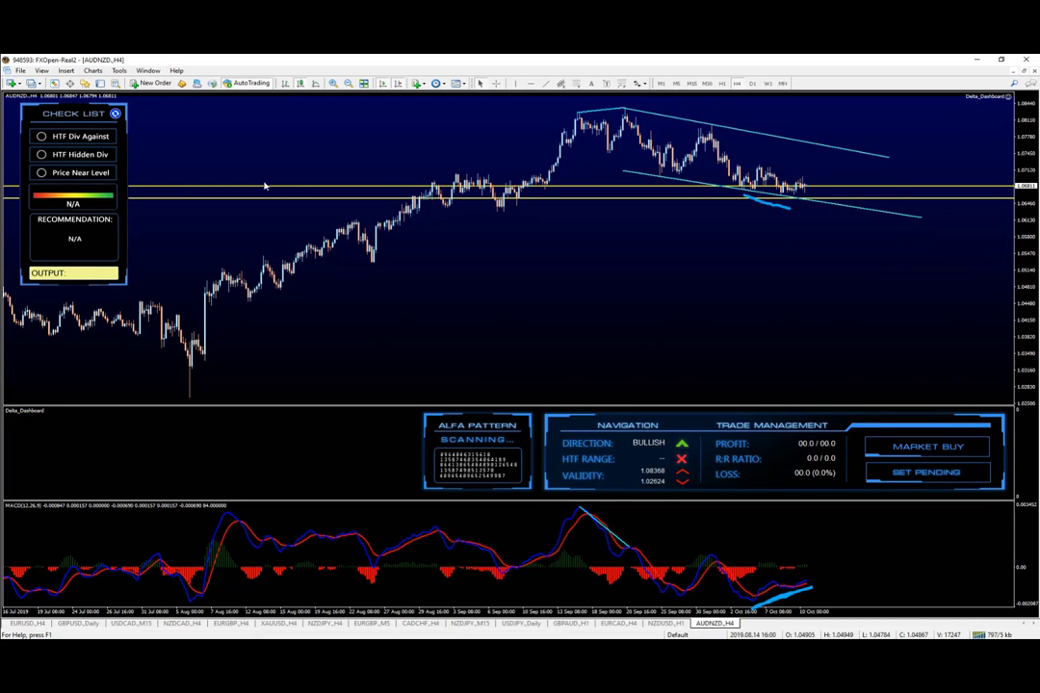
key("Escape")
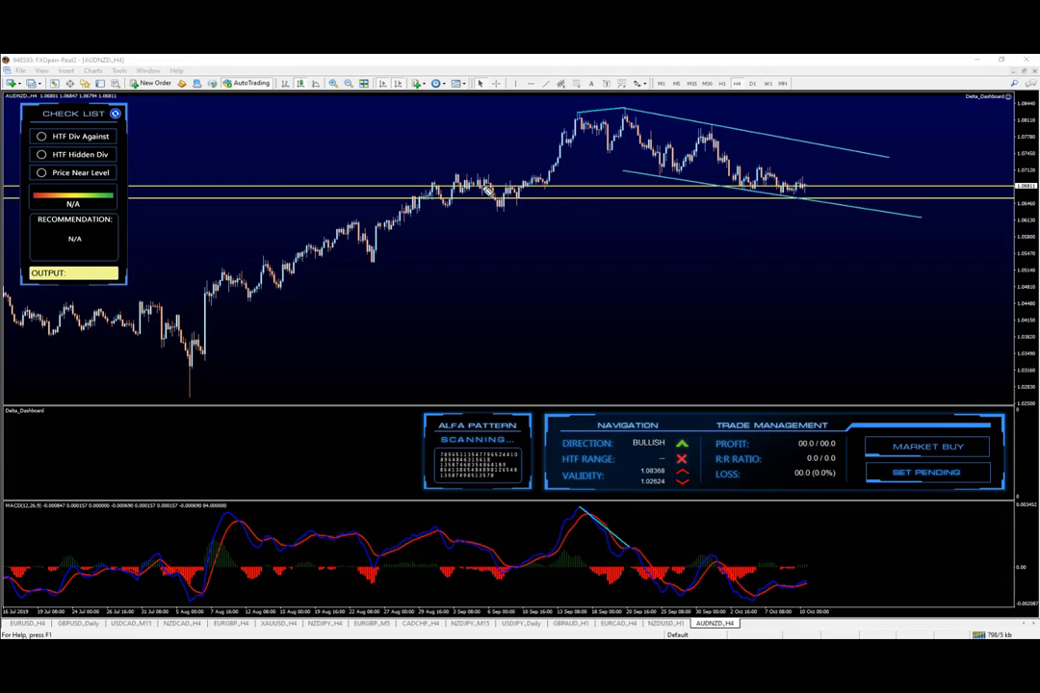
Circle the earlier consolidation at the level, retrace the MACD lows, and mark the recent flat price area
mouse_move(482, 179)
left_mouse_down()
mouse_move(424, 188)
mouse_move(567, 192)
mouse_move(410, 205)
left_mouse_up()
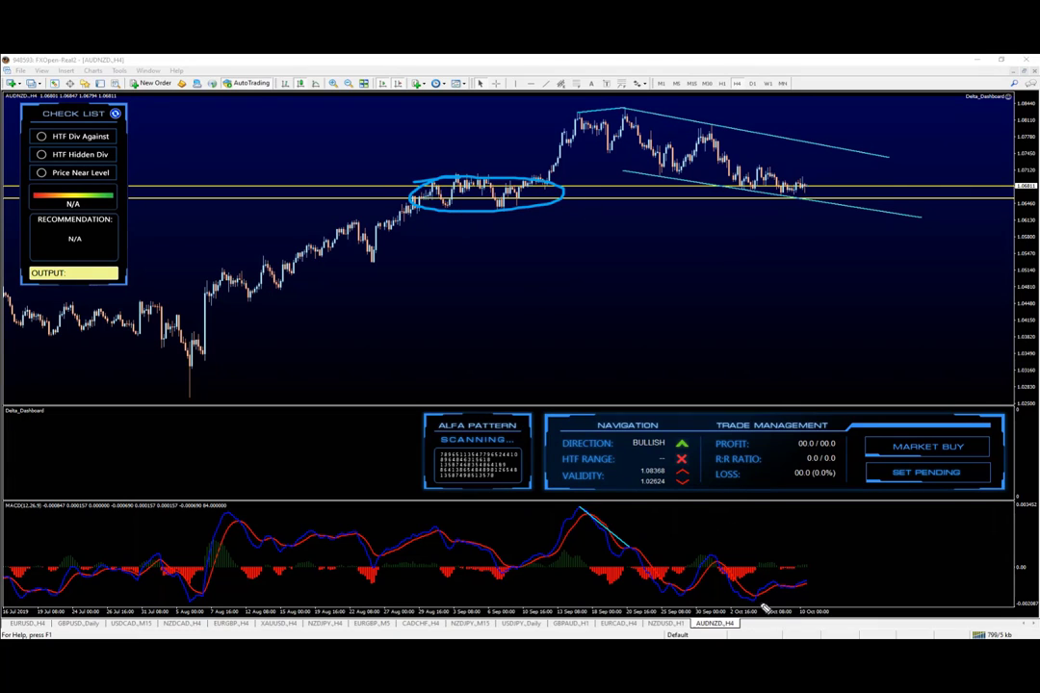
left_click_drag(761, 606, 824, 586)
mouse_move(643, 176)
left_mouse_down()
mouse_move(788, 175)
mouse_move(847, 190)
left_mouse_up()
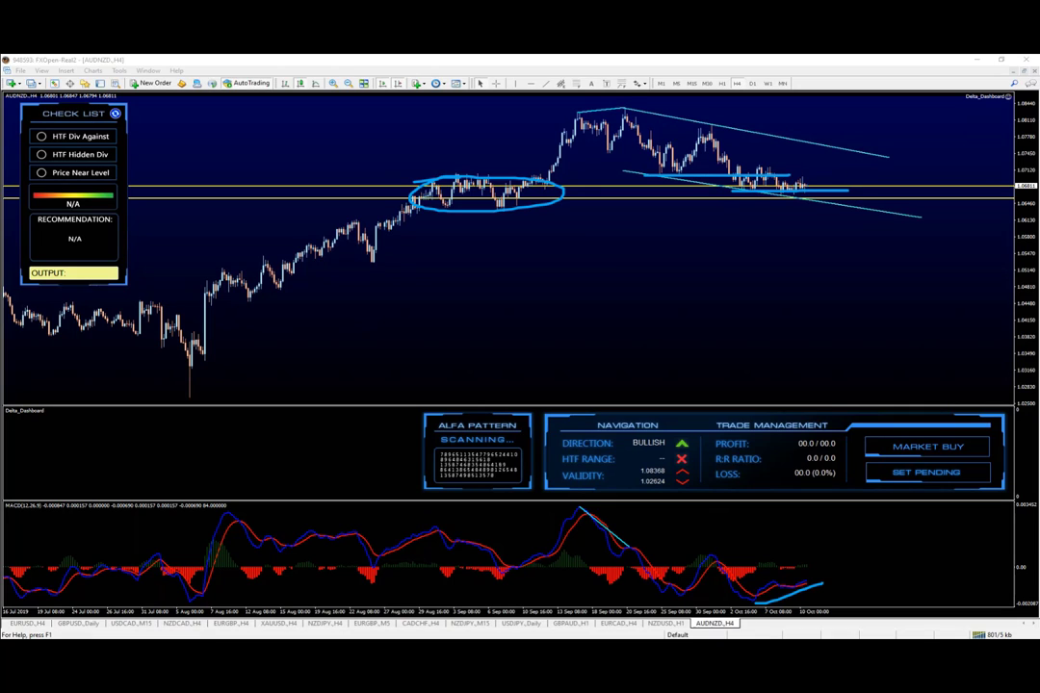
Erase the freehand annotations and delete the two yellow horizontal levels from the H4 chart
key("Escape")
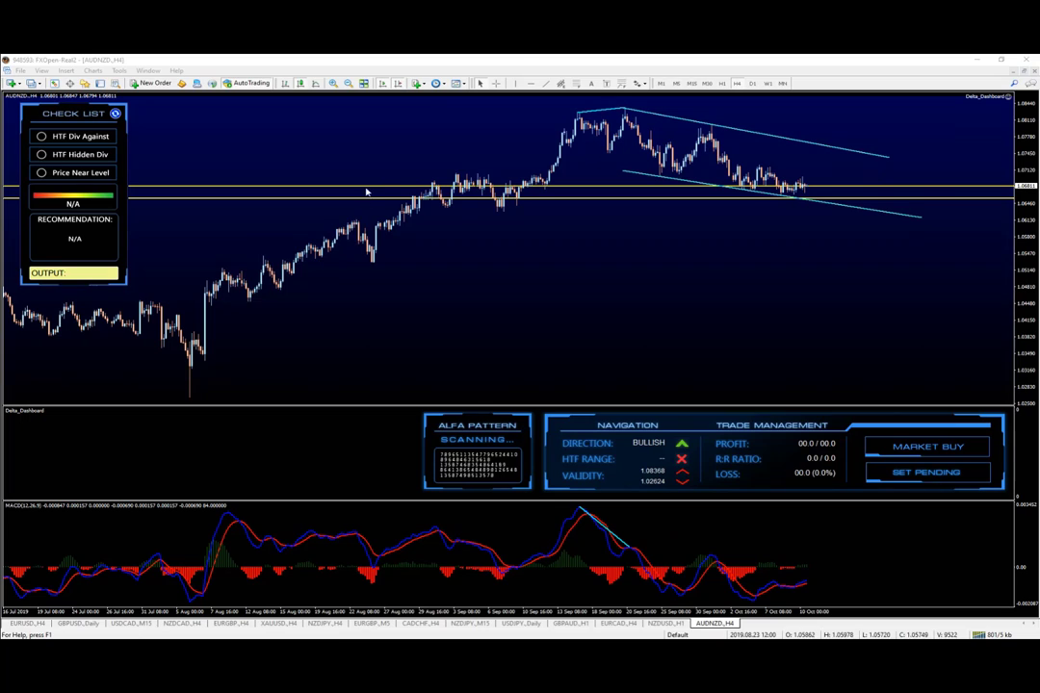
left_click_drag(358, 187, 399, 169)
right_click(315, 200)
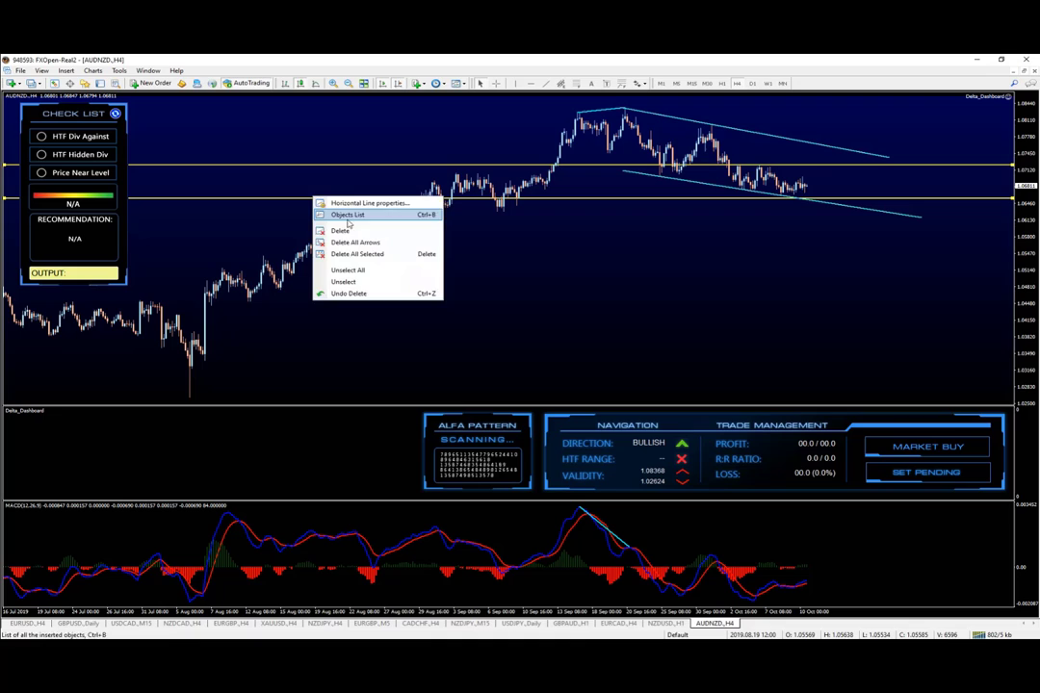
left_click(363, 248)
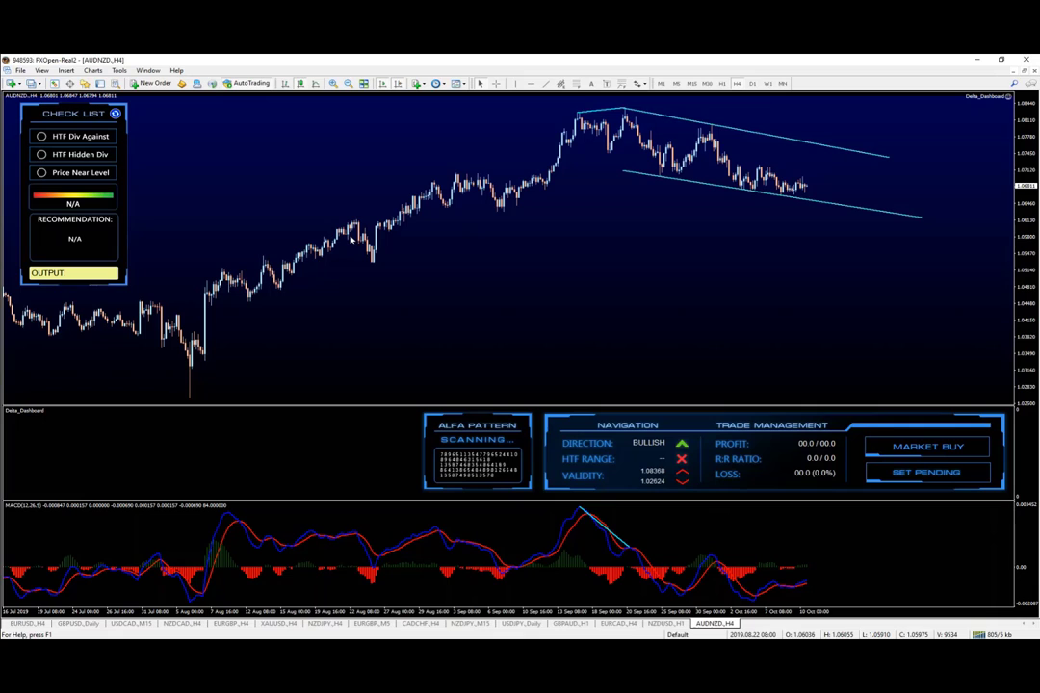
middle_click(825, 230)
middle_click(689, 169)
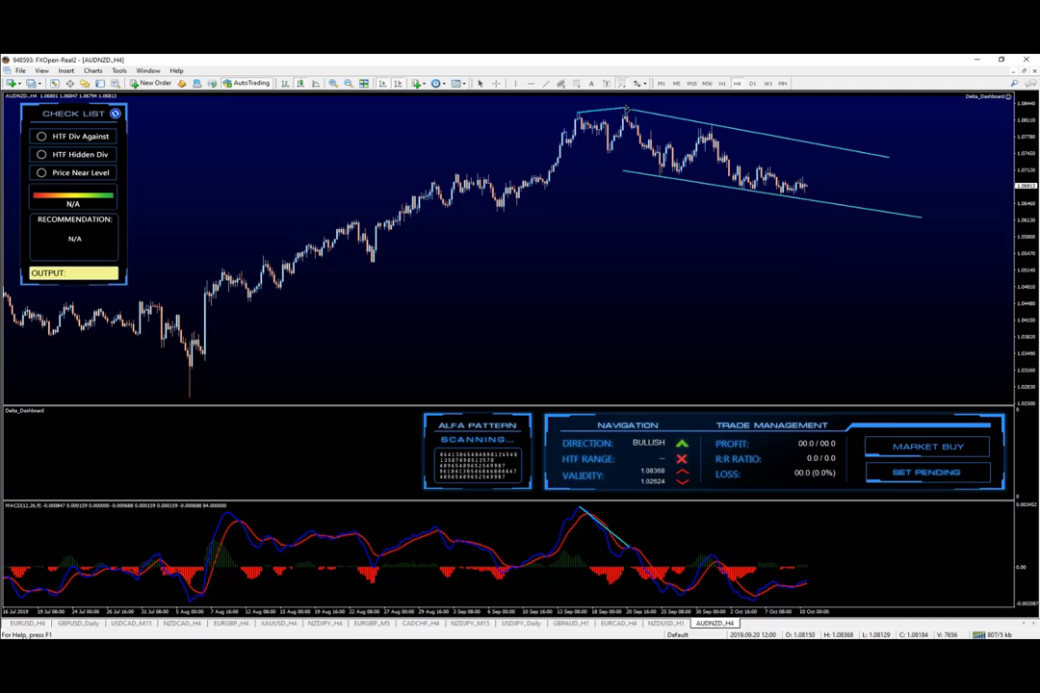
Project a red Fibonacci expansion (FE 61.8, 100, 161.8) from the channel high and select the upper channel line
mouse_move(626, 109)
left_mouse_down()
mouse_move(664, 183)
mouse_move(562, 204)
left_mouse_up()
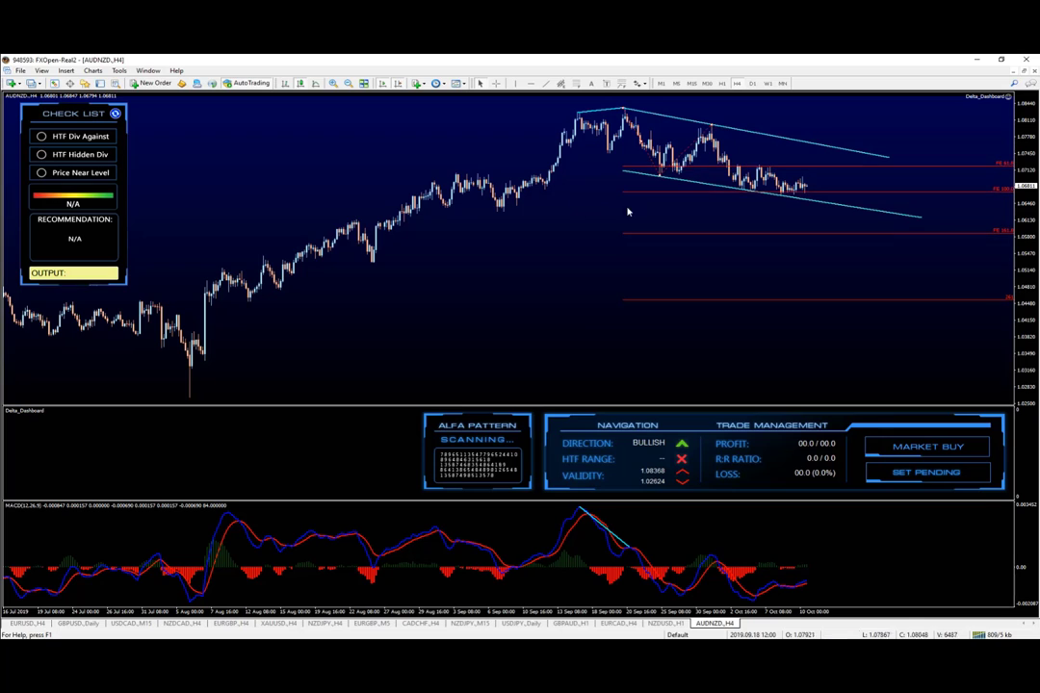
double_click(604, 112)
left_click_drag(754, 132, 785, 131)
Delete the upper and lower descending channel trendlines
right_click(786, 130)
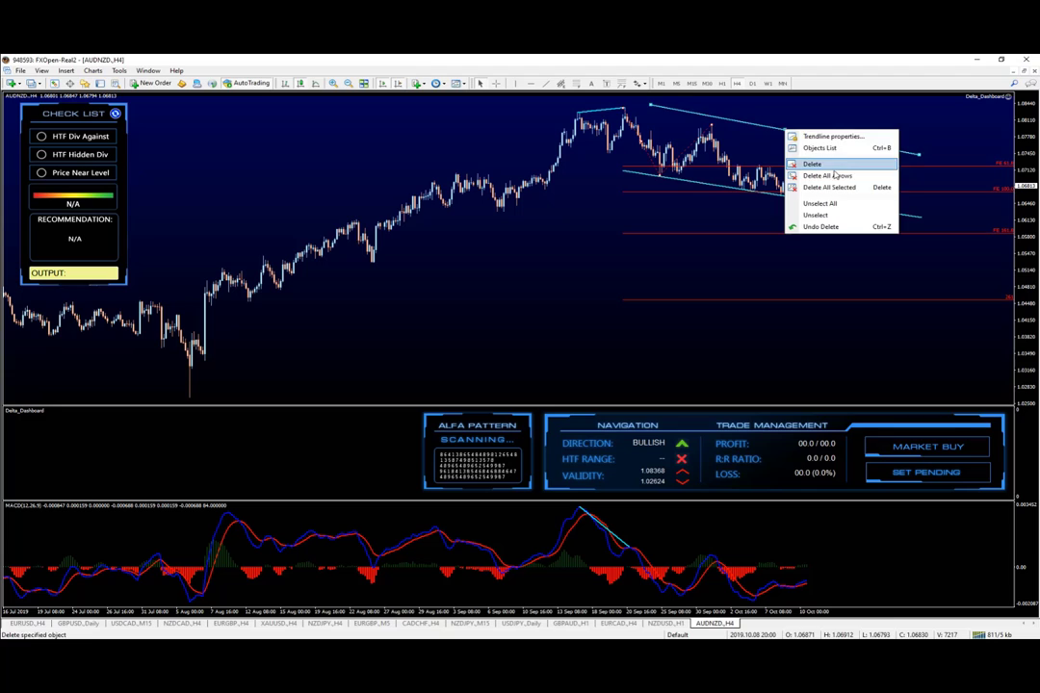
left_click(828, 164)
right_click(818, 202)
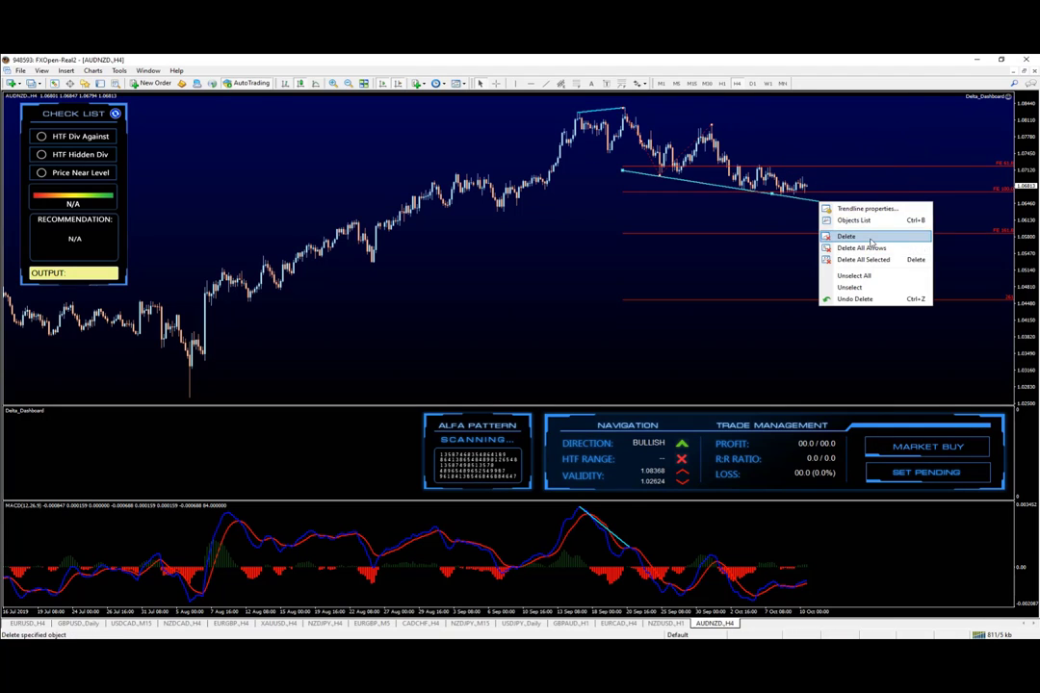
left_click(870, 237)
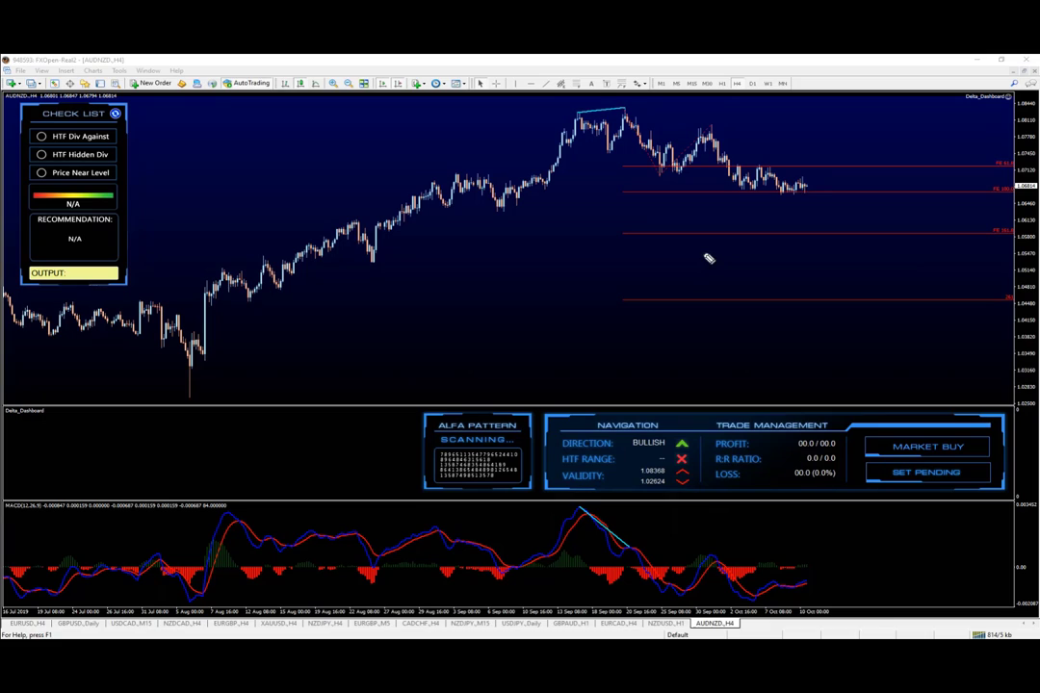
mouse_move(395, 293)
left_mouse_down()
mouse_move(393, 329)
mouse_move(406, 329)
left_mouse_up()
mouse_move(483, 247)
left_mouse_down()
mouse_move(501, 264)
mouse_move(510, 232)
left_mouse_up()
left_click_drag(489, 278, 520, 256)
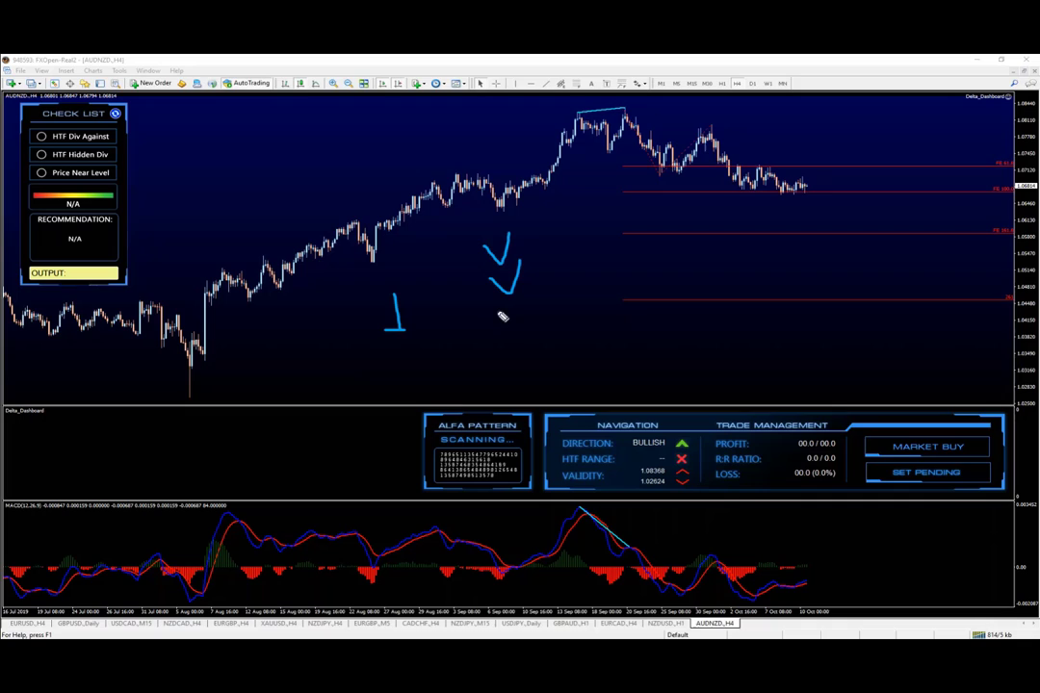
mouse_move(493, 307)
left_mouse_down()
mouse_move(520, 305)
mouse_move(532, 365)
left_mouse_up()
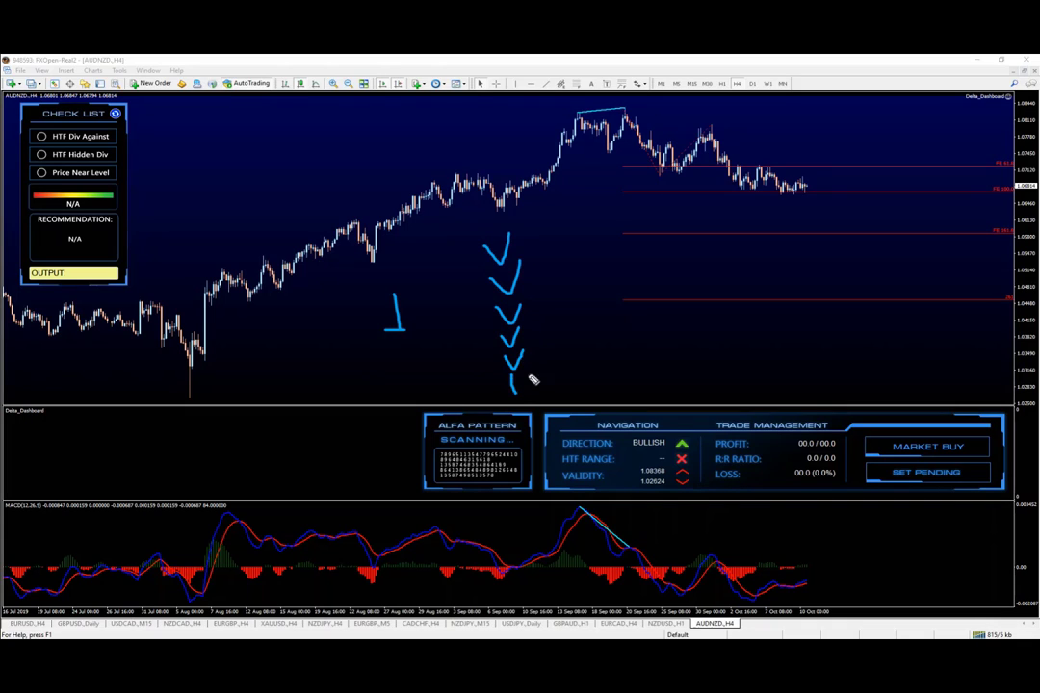
left_click_drag(546, 292, 569, 320)
left_click_drag(569, 292, 546, 323)
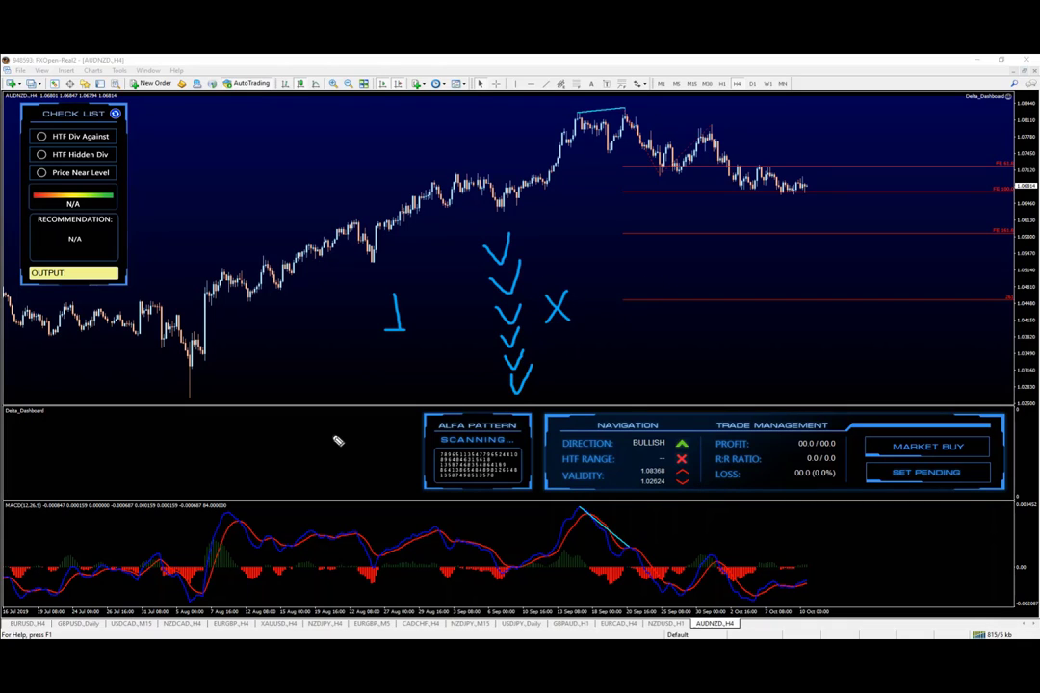
left_click_drag(404, 256, 368, 262)
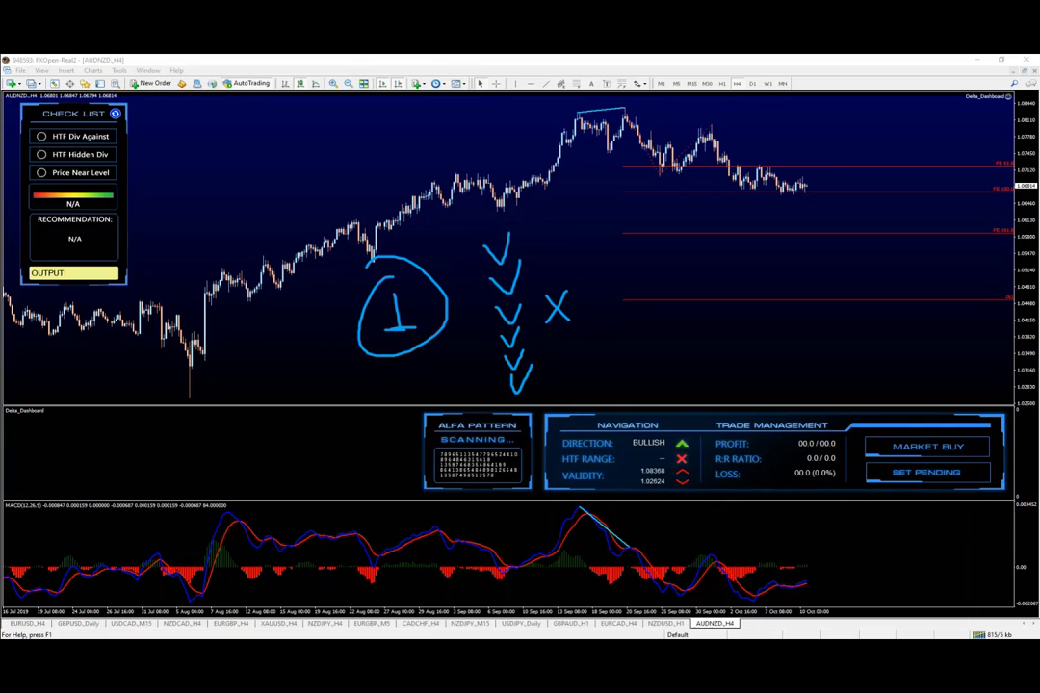
key("e")
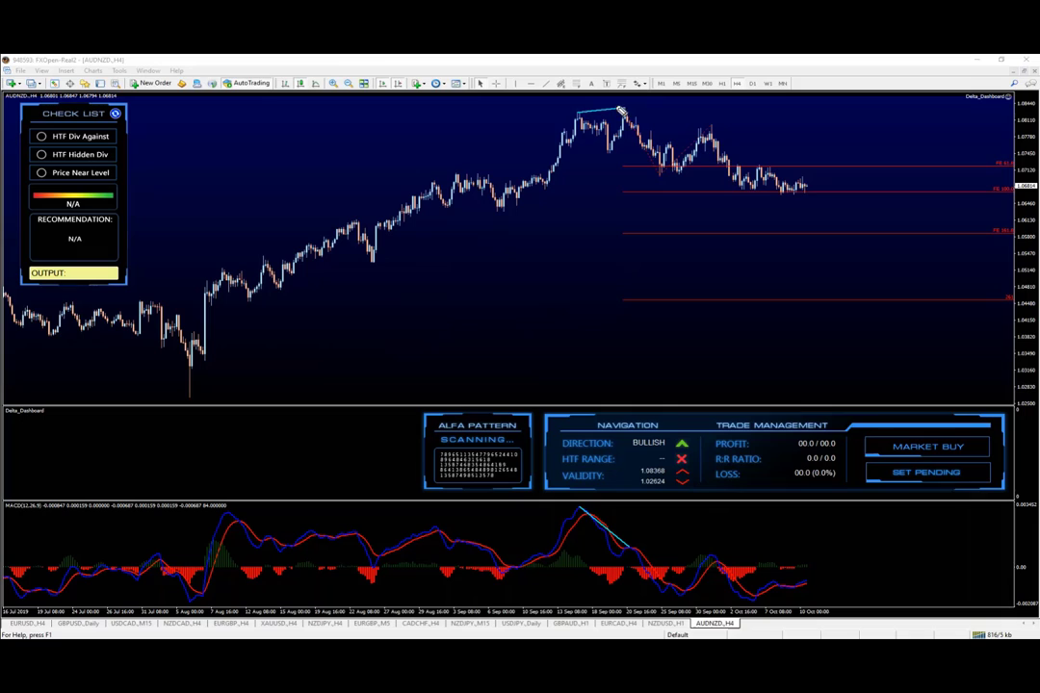
mouse_move(621, 111)
left_mouse_down()
mouse_move(660, 173)
mouse_move(711, 130)
mouse_move(778, 194)
left_mouse_up()
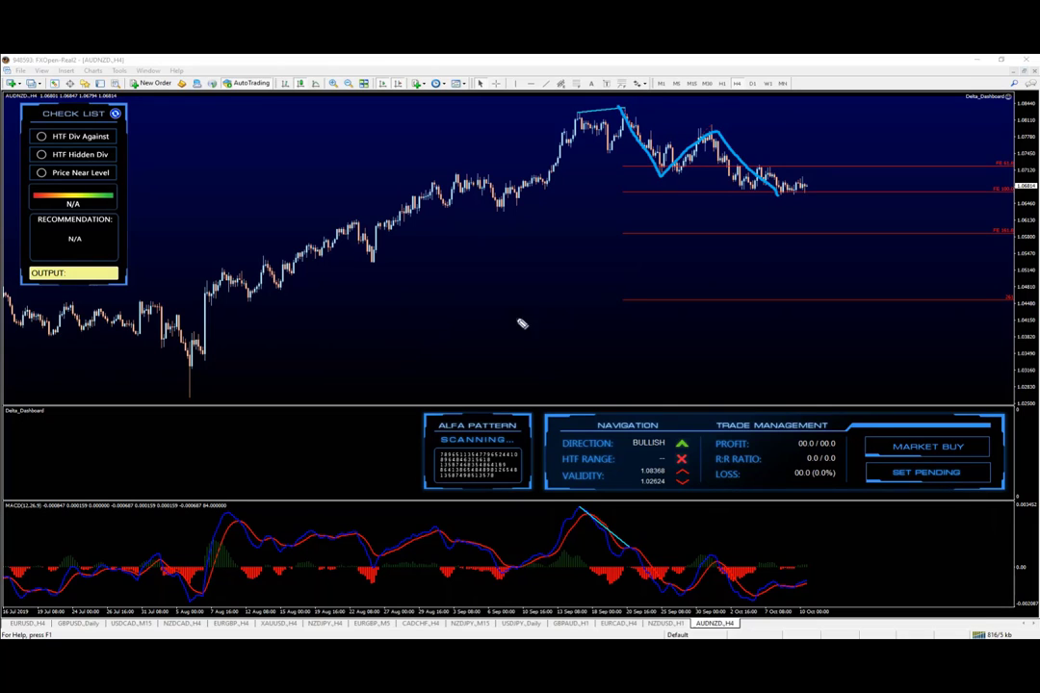
left_click_drag(994, 192, 1016, 191)
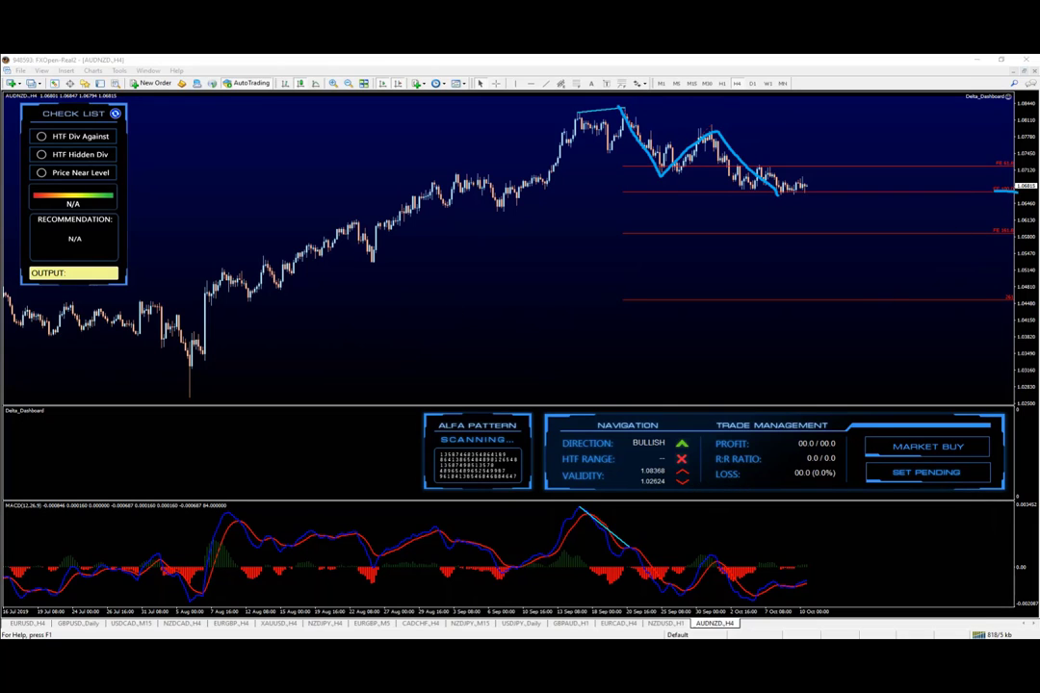
key("e")
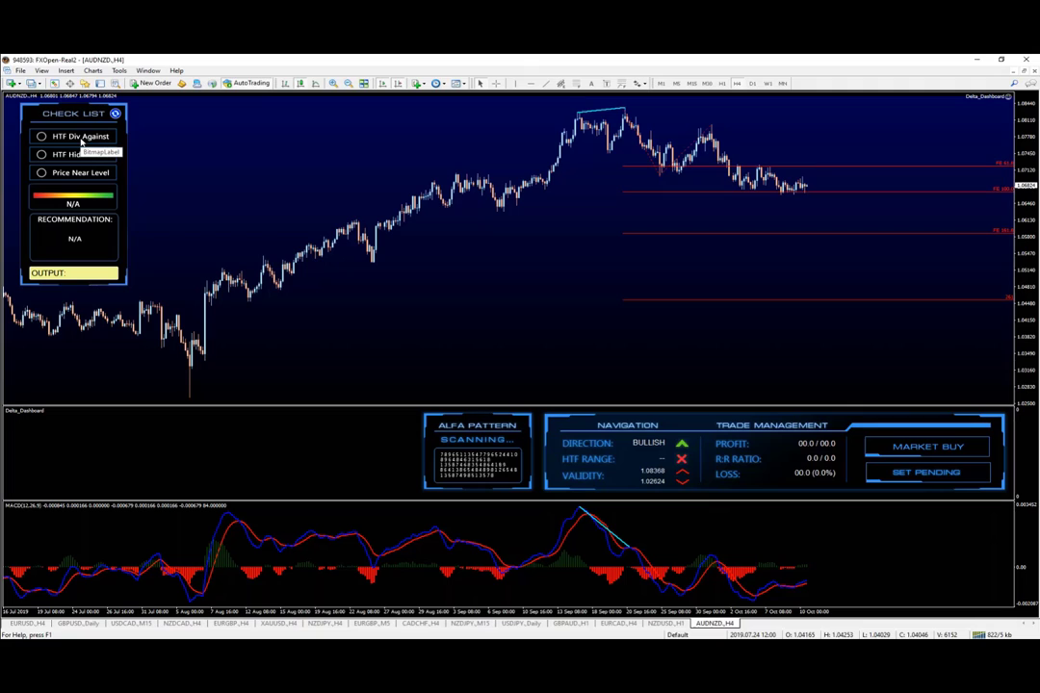
Cross out HTF Div Against and tick HTF Hidden Div, giving a CONSERVATIVE, Tradable rating
left_click(80, 138)
left_click(81, 138)
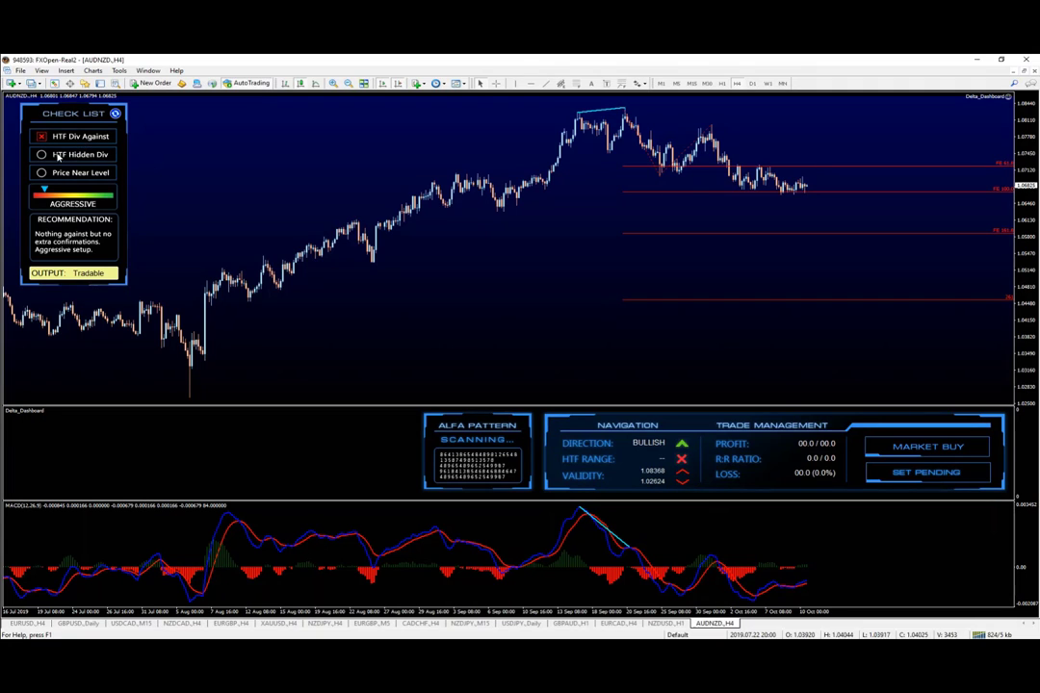
left_click(77, 156)
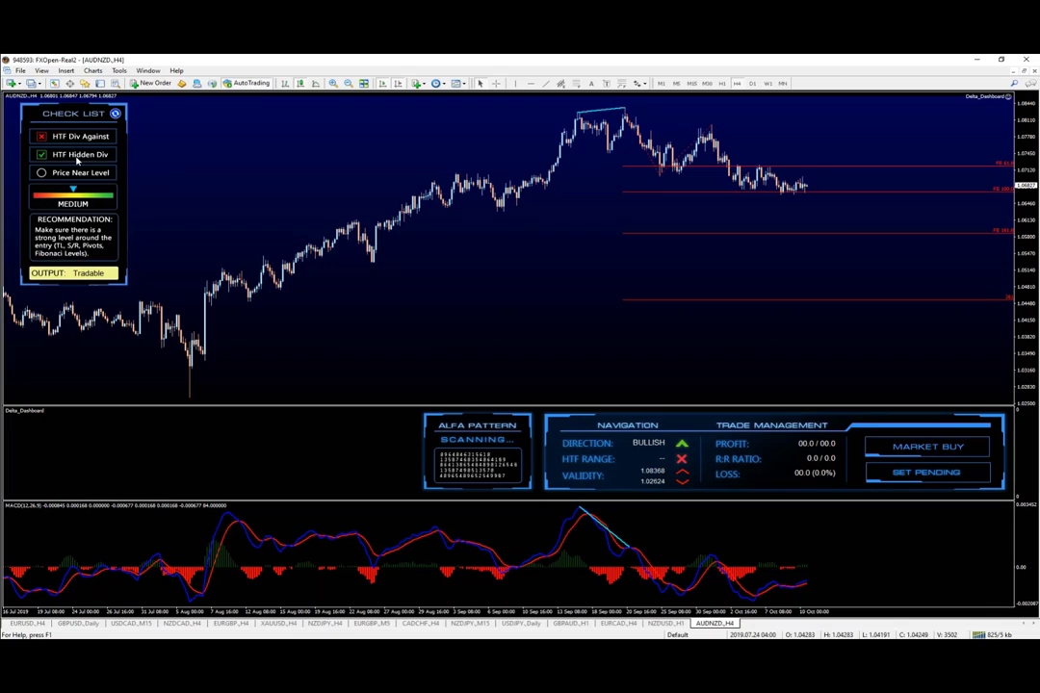
left_click(77, 156)
left_click(77, 156)
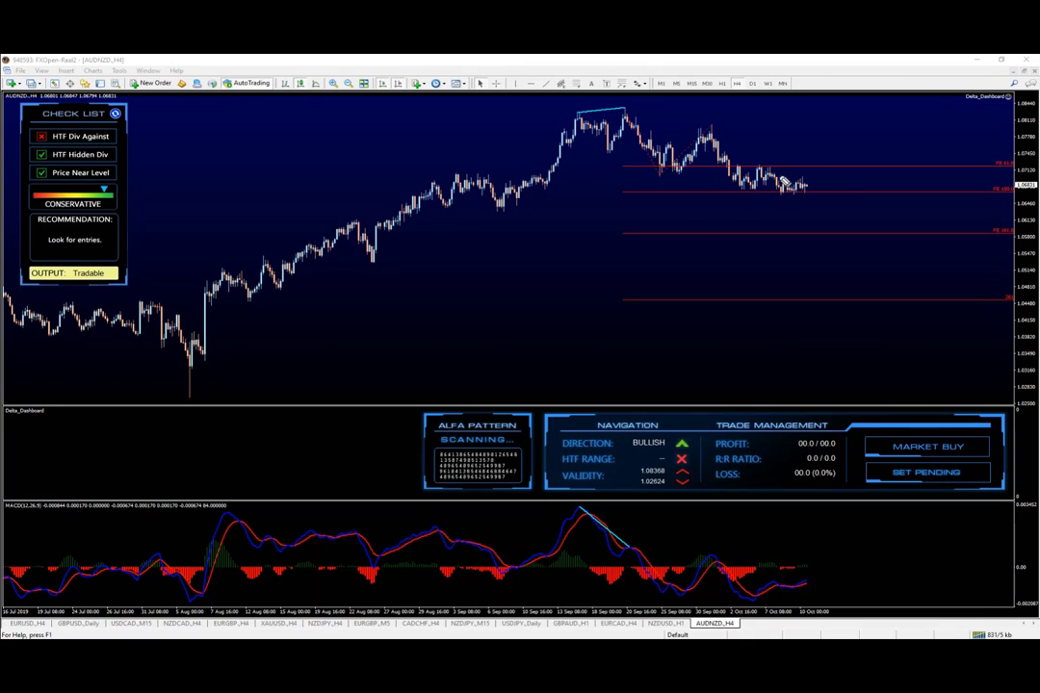
left_click_drag(722, 166, 895, 172)
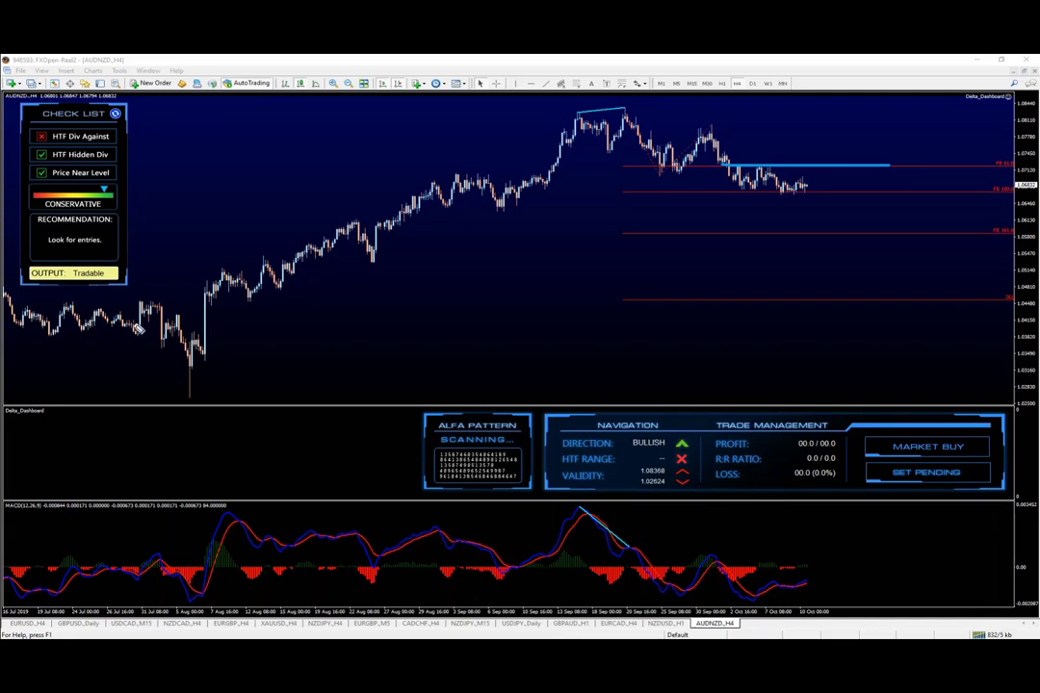
key("BackSpace")
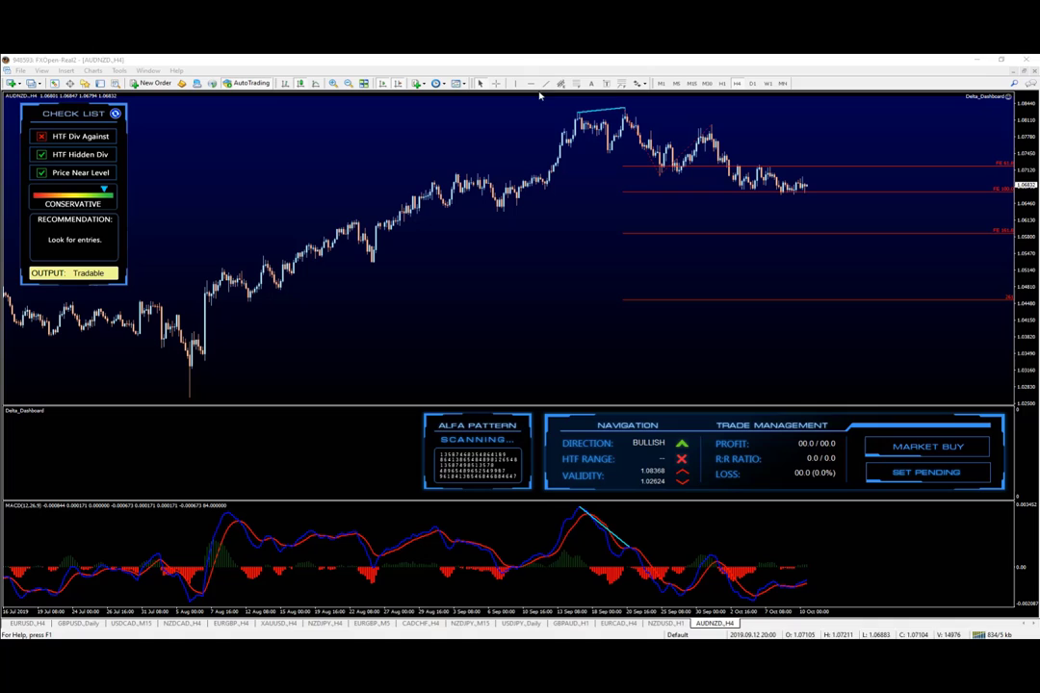
left_click(457, 82)
left_click_drag(624, 109, 993, 180)
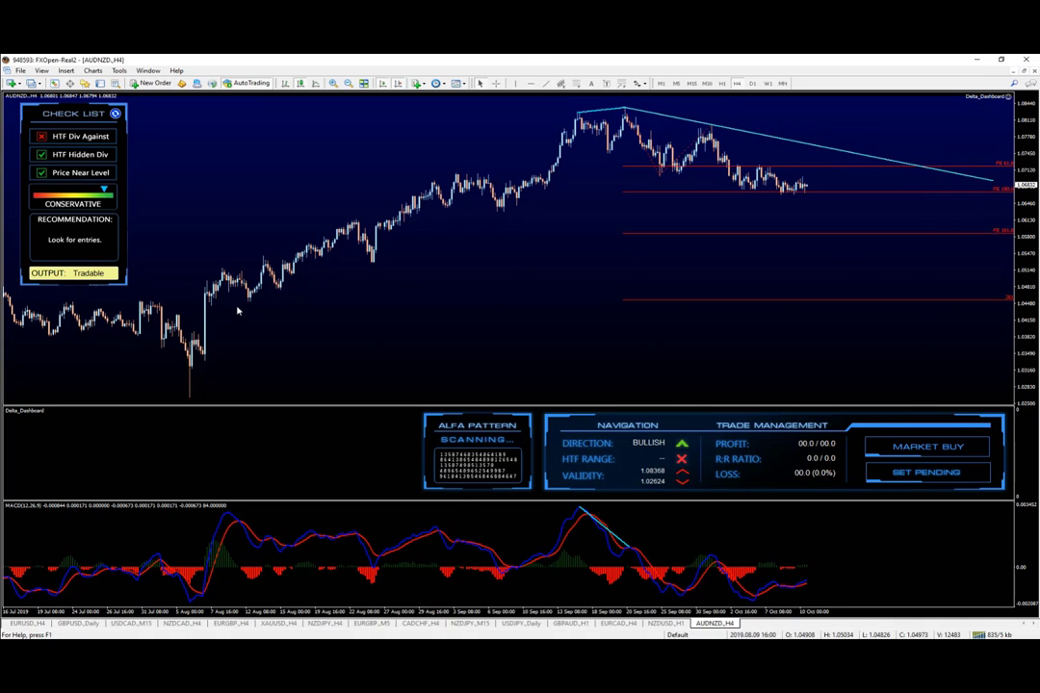
key("ctrl+f")
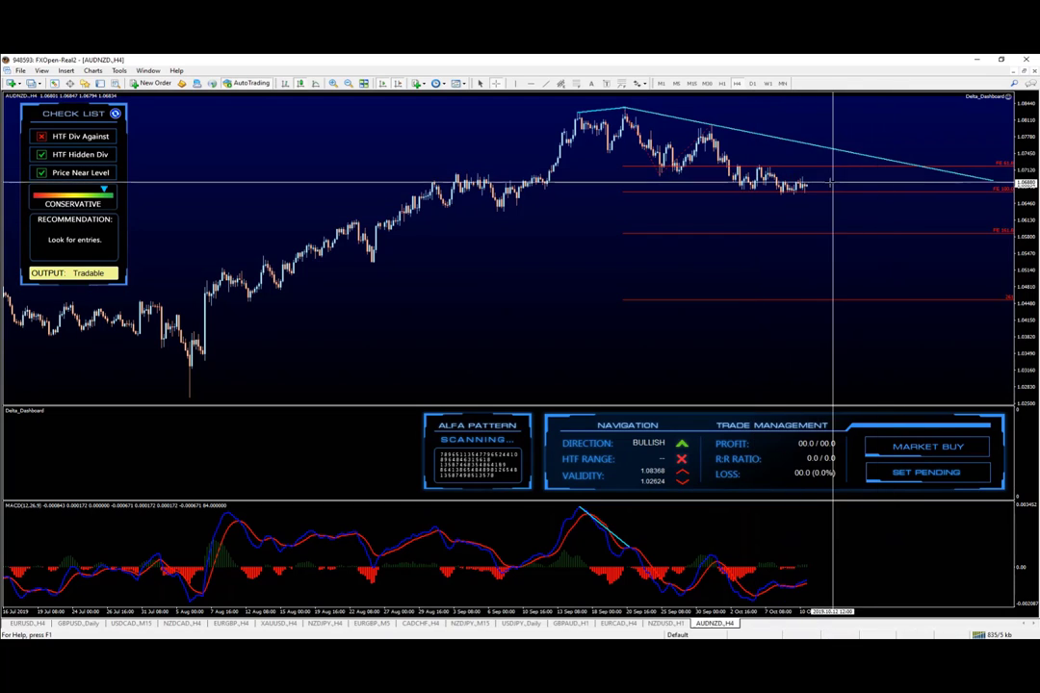
mouse_move(807, 189)
left_mouse_down()
mouse_move(831, 145)
mouse_move(697, 168)
left_mouse_up()
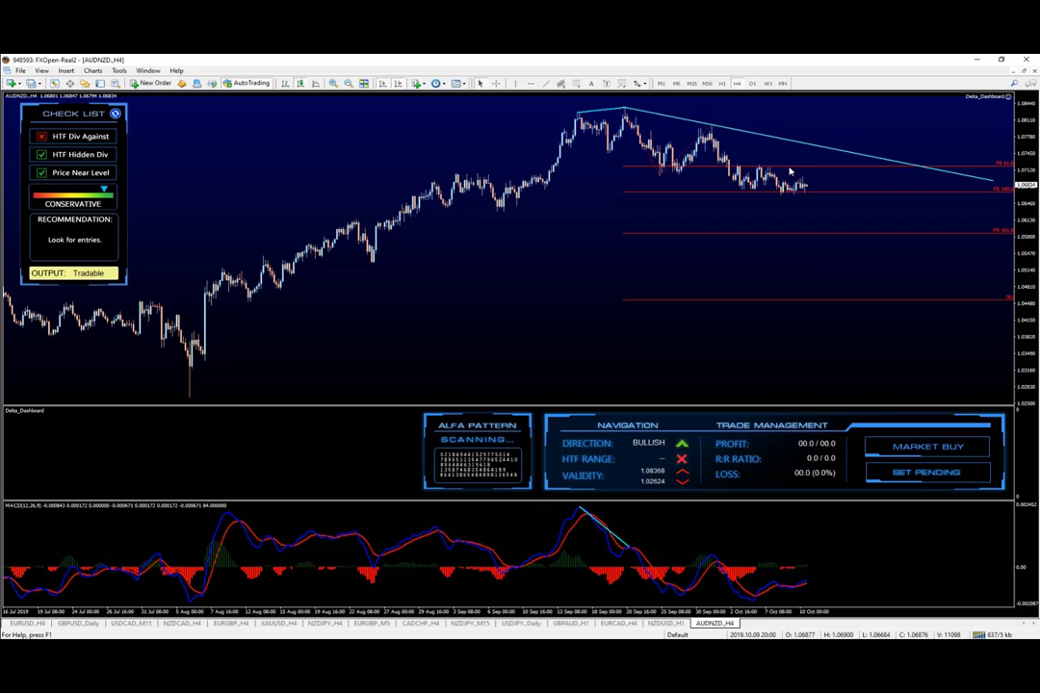
key("ctrl+f")
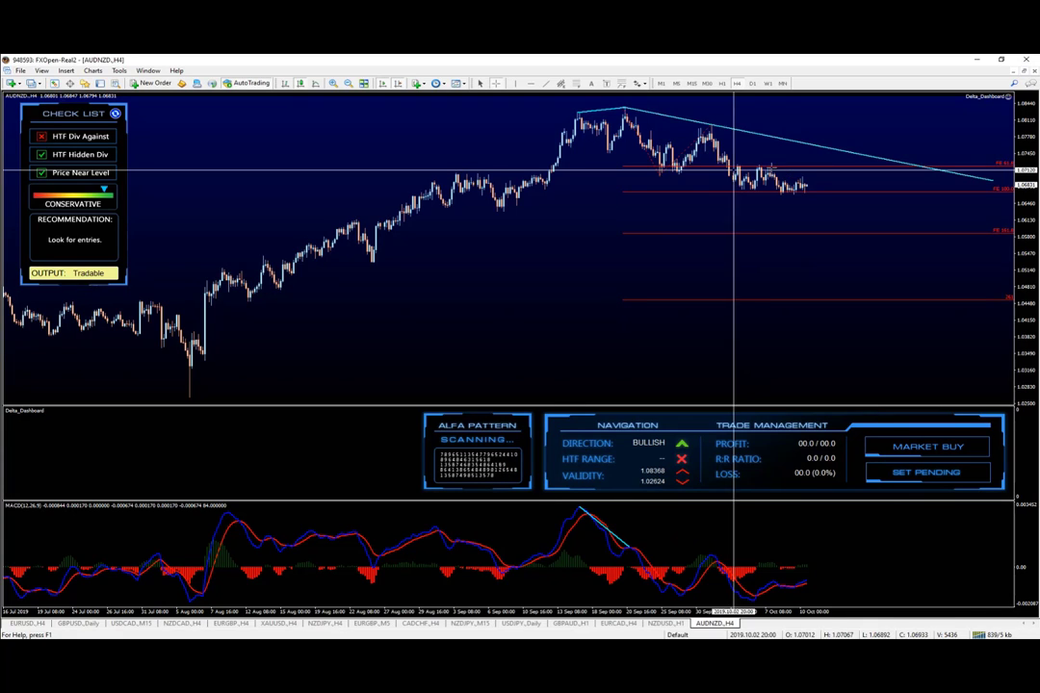
left_click(792, 166)
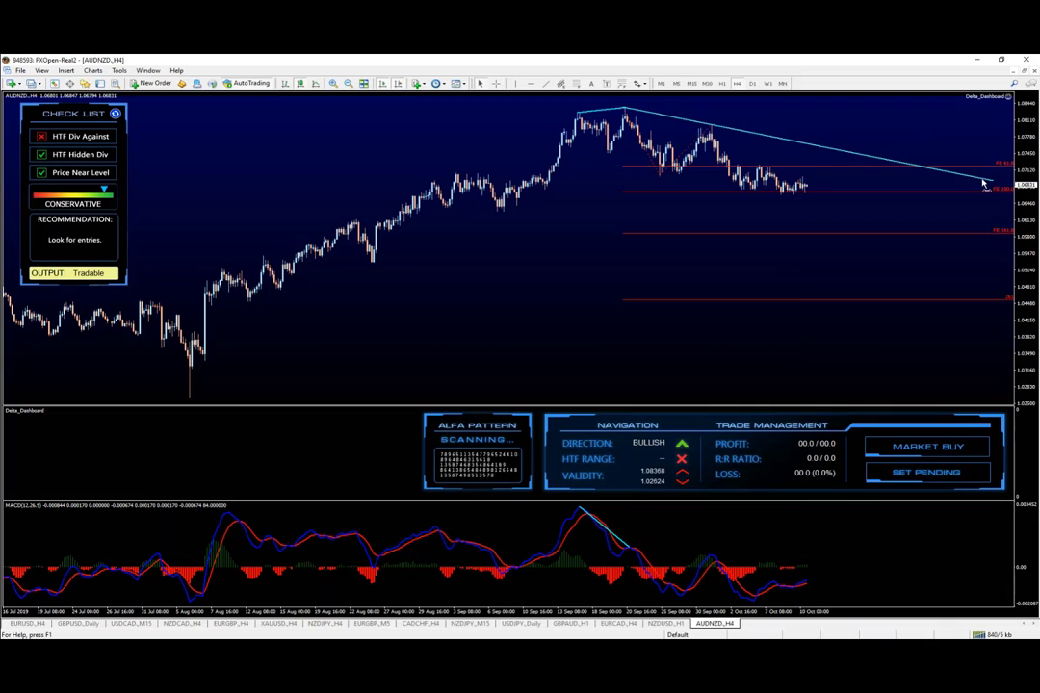
right_click(982, 179)
left_click(939, 215)
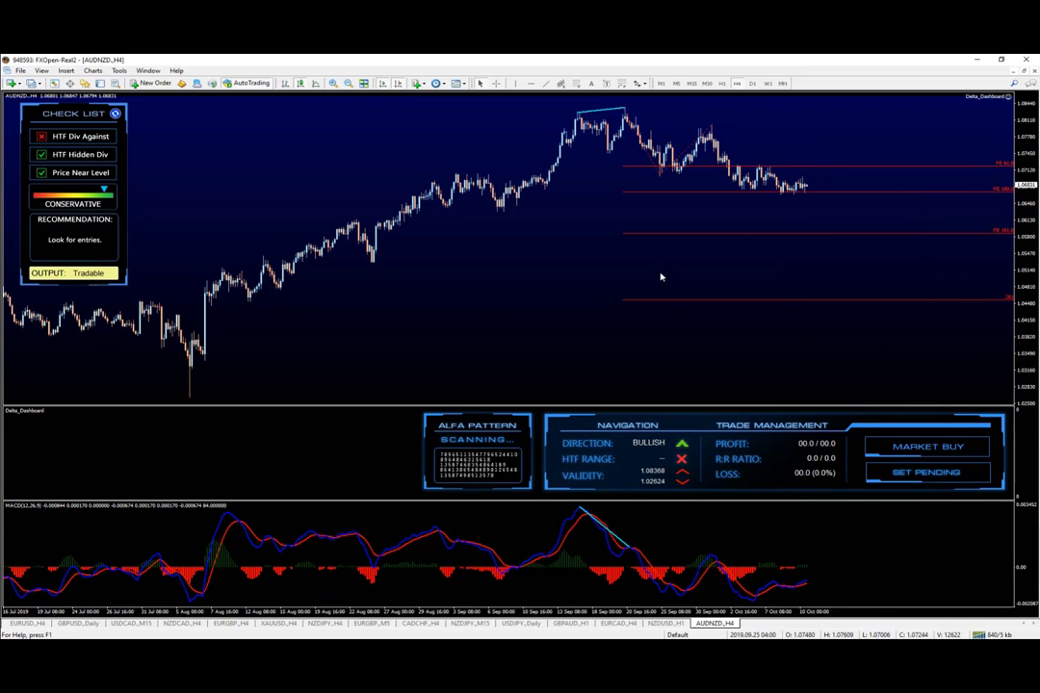